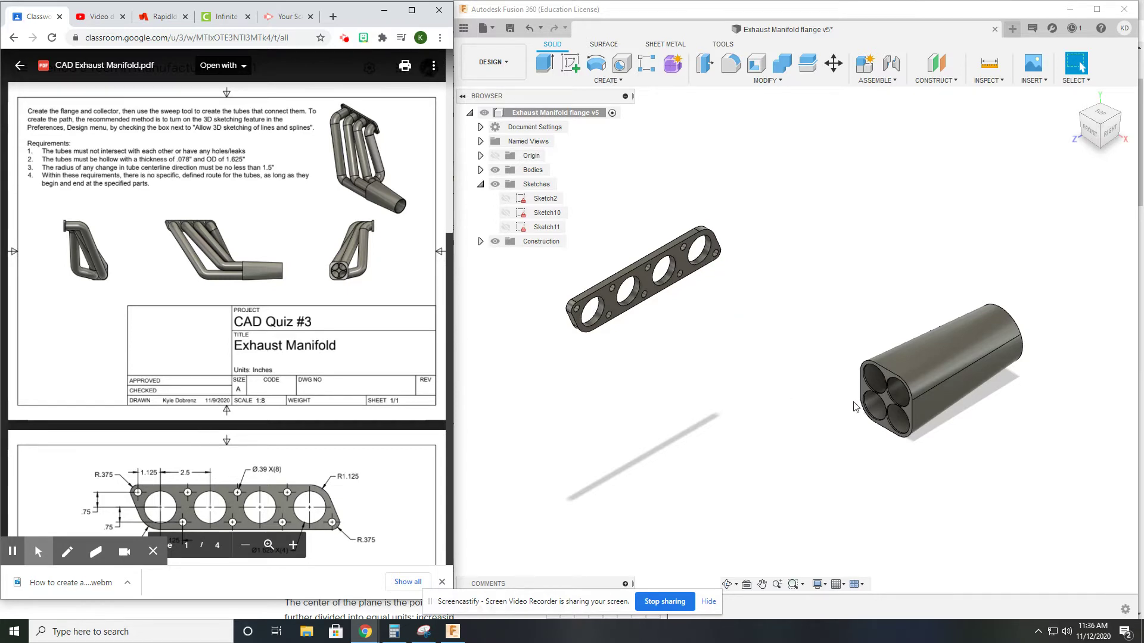
Show the collector's Sketch11 and the flange's Sketch2 in the model.
scroll(852, 400, up, 1)
middle_drag(760, 407, 806, 431)
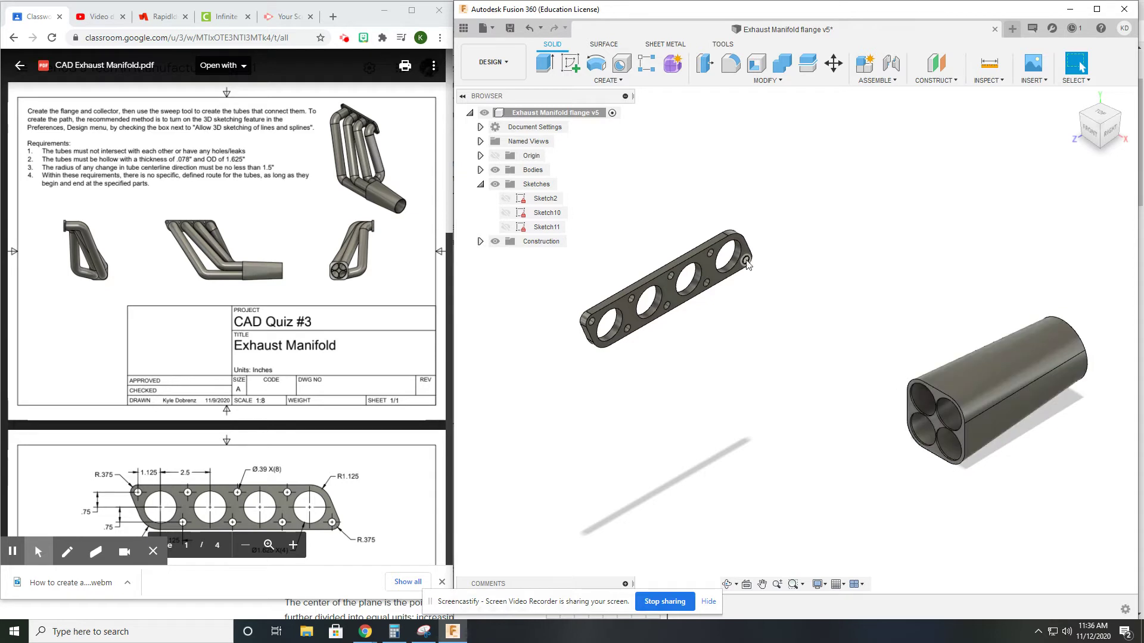
click(505, 227)
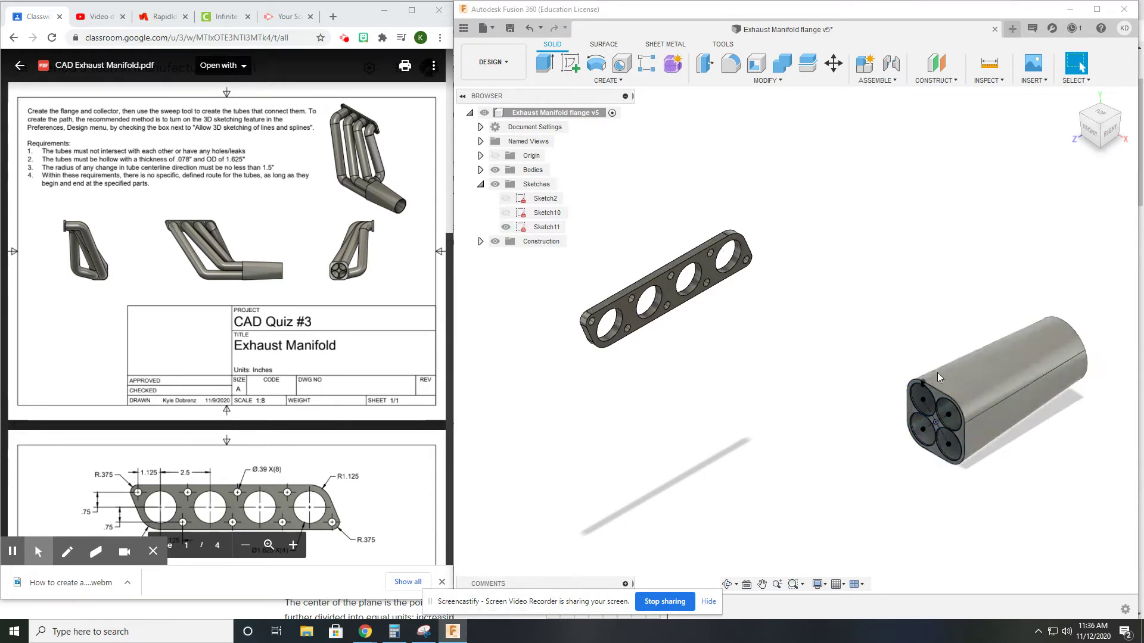
click(503, 199)
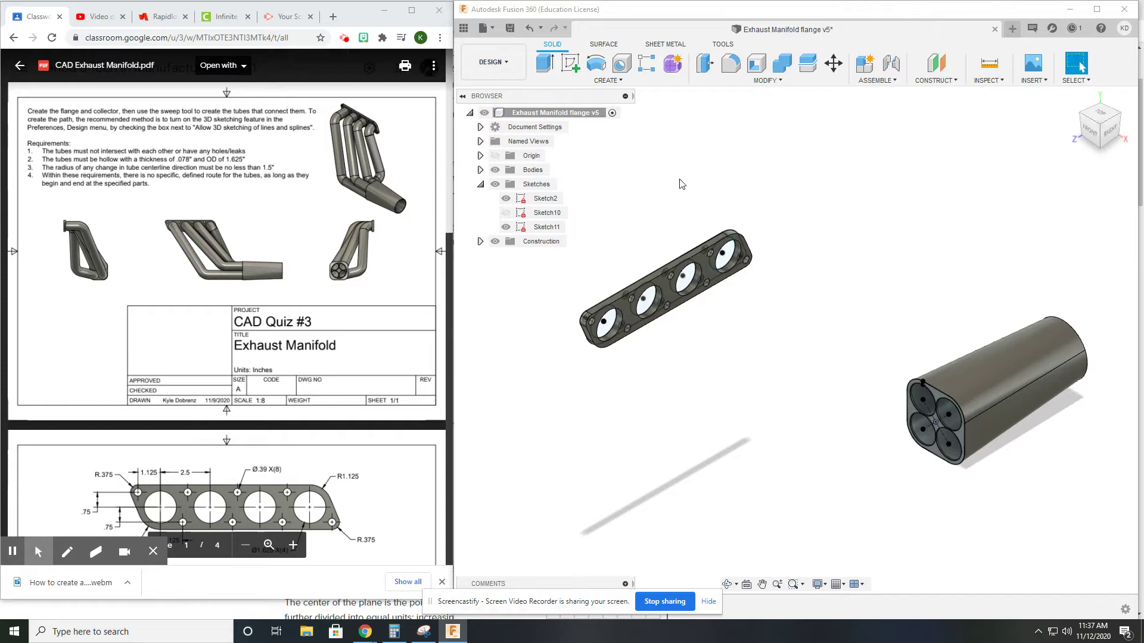
Edit Sketch2 and draw a circle slightly smaller than the flange's rightmost port hole, concentric with it.
double_click(544, 200)
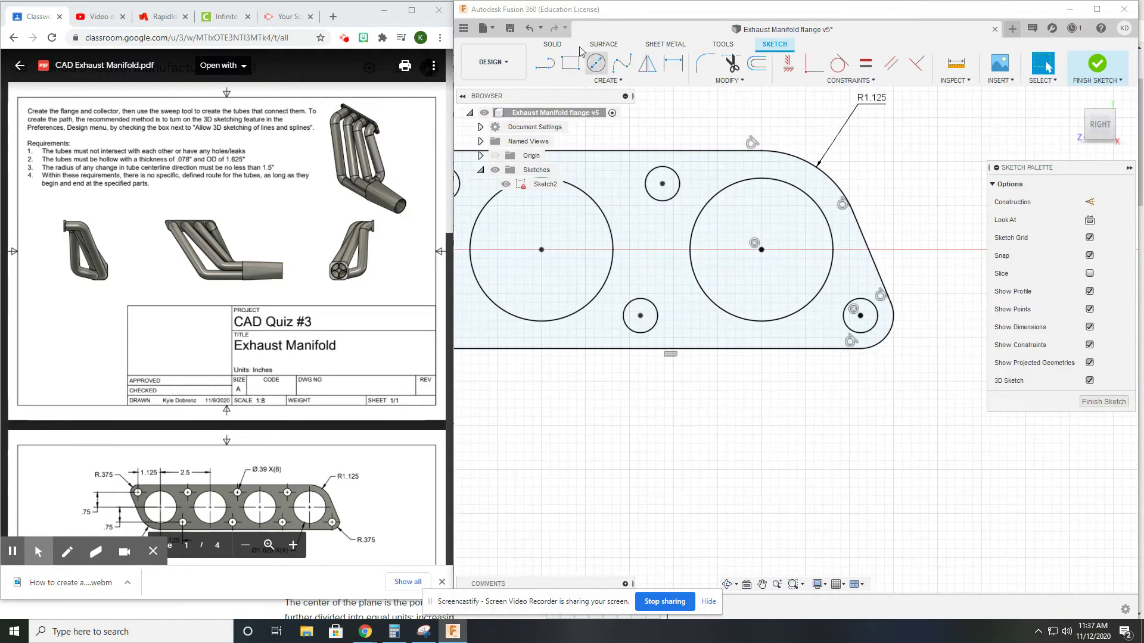
click(597, 62)
click(762, 250)
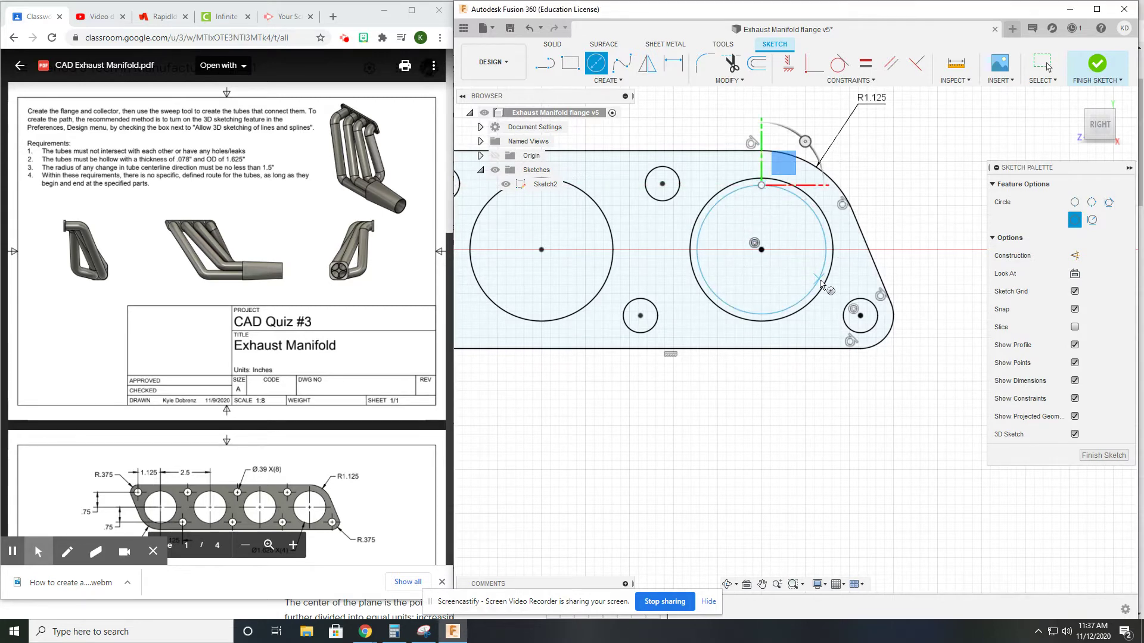
scroll(760, 197, up, 2)
scroll(751, 210, up, 2)
scroll(751, 210, up, 3)
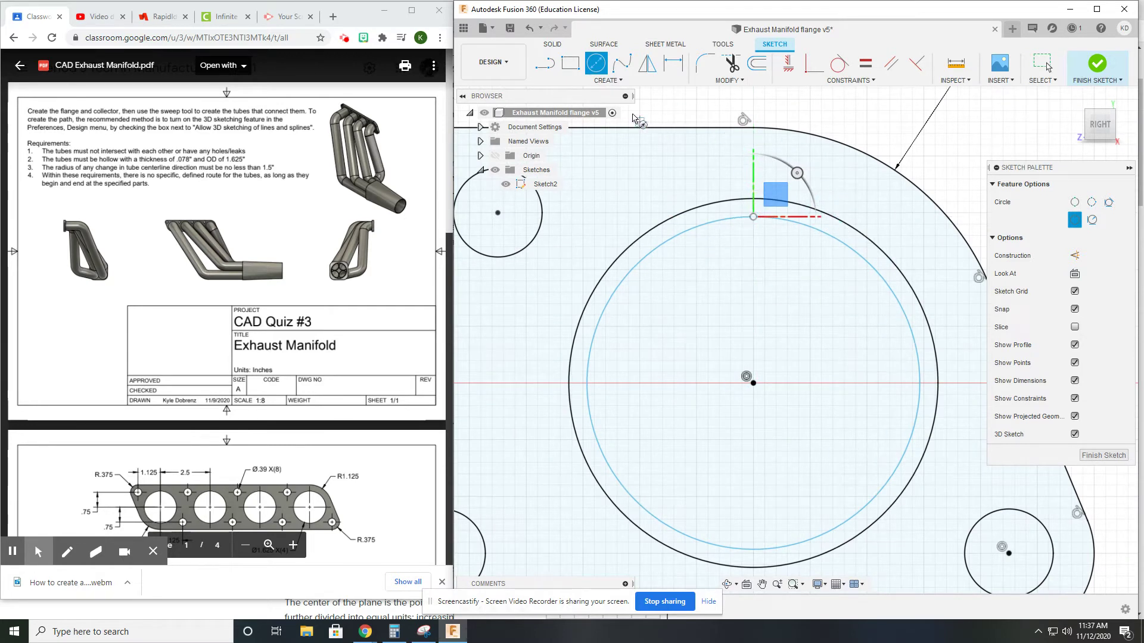
middle_drag(726, 224, 660, 222)
Place one sketch point at the top of the inner circle and another at the top of the port hole circle.
click(608, 79)
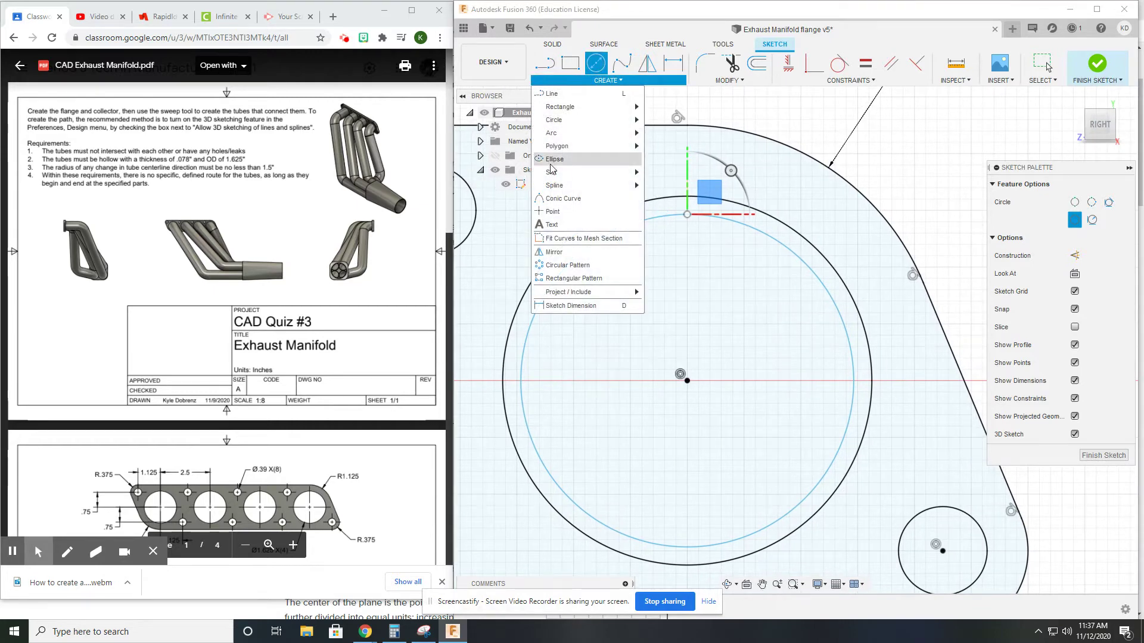
click(566, 213)
click(688, 214)
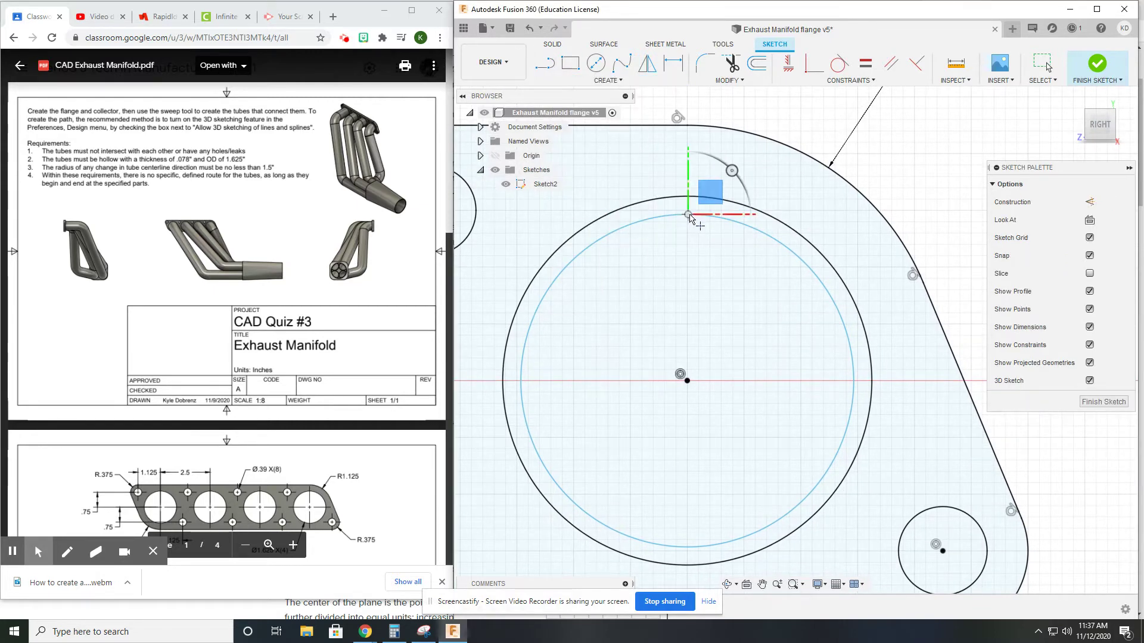
click(608, 79)
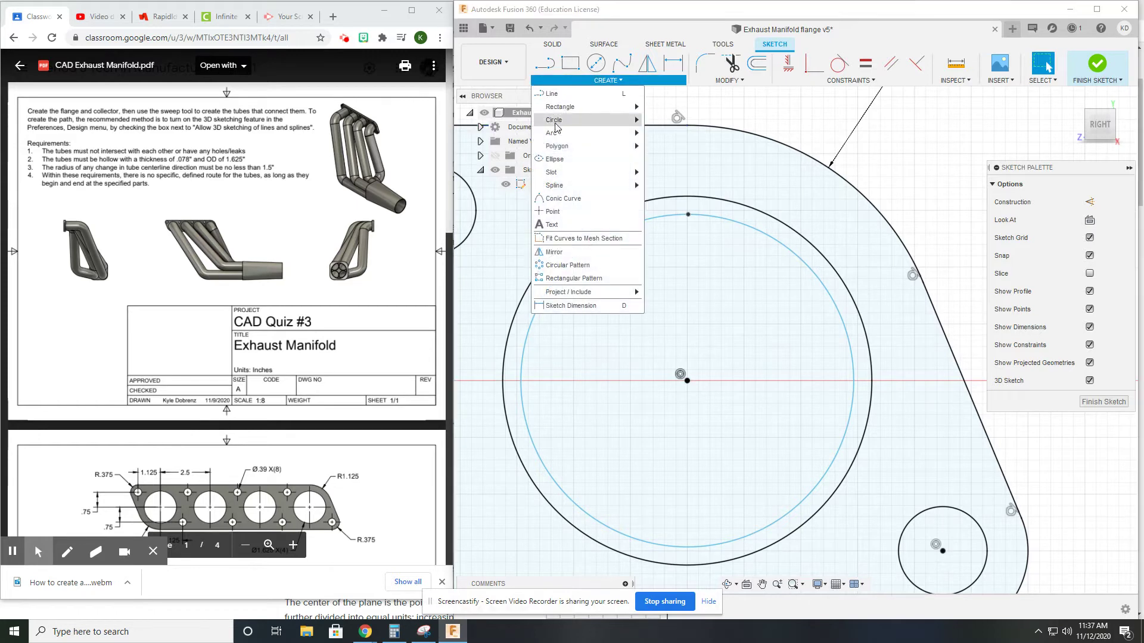
click(565, 212)
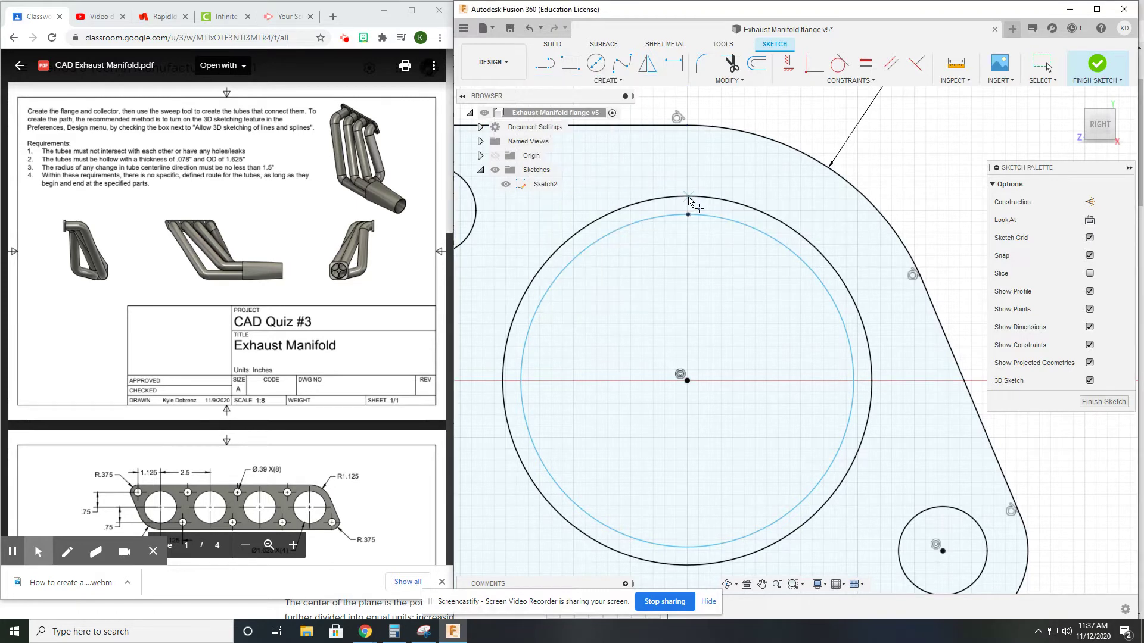
click(688, 197)
Constrain the two top points to be vertically aligned with the circles' center.
click(788, 62)
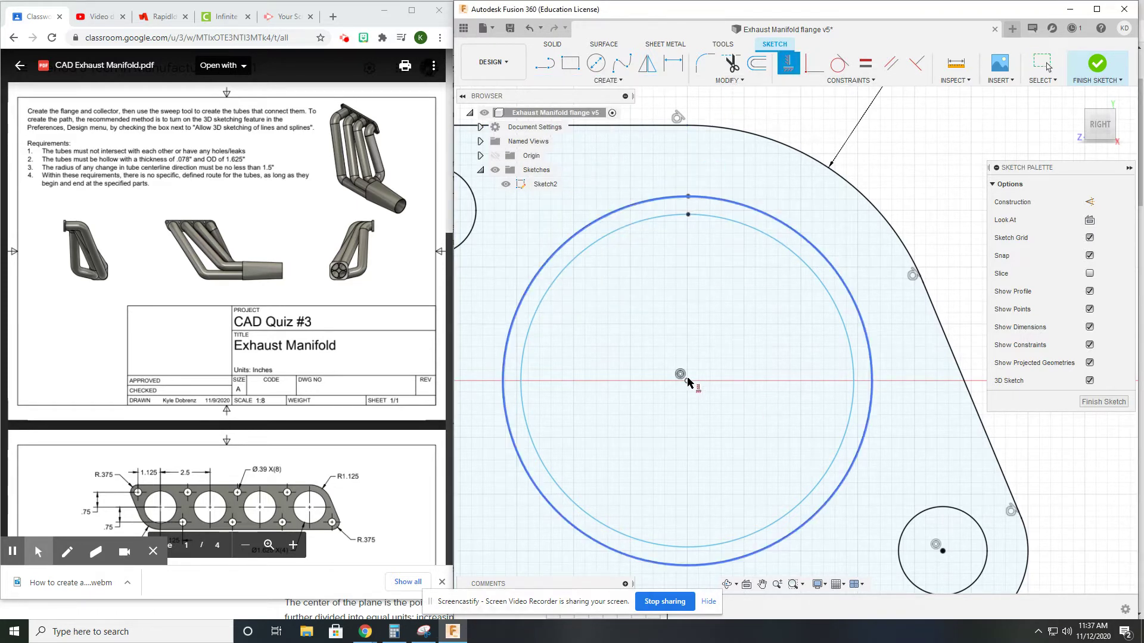
click(687, 379)
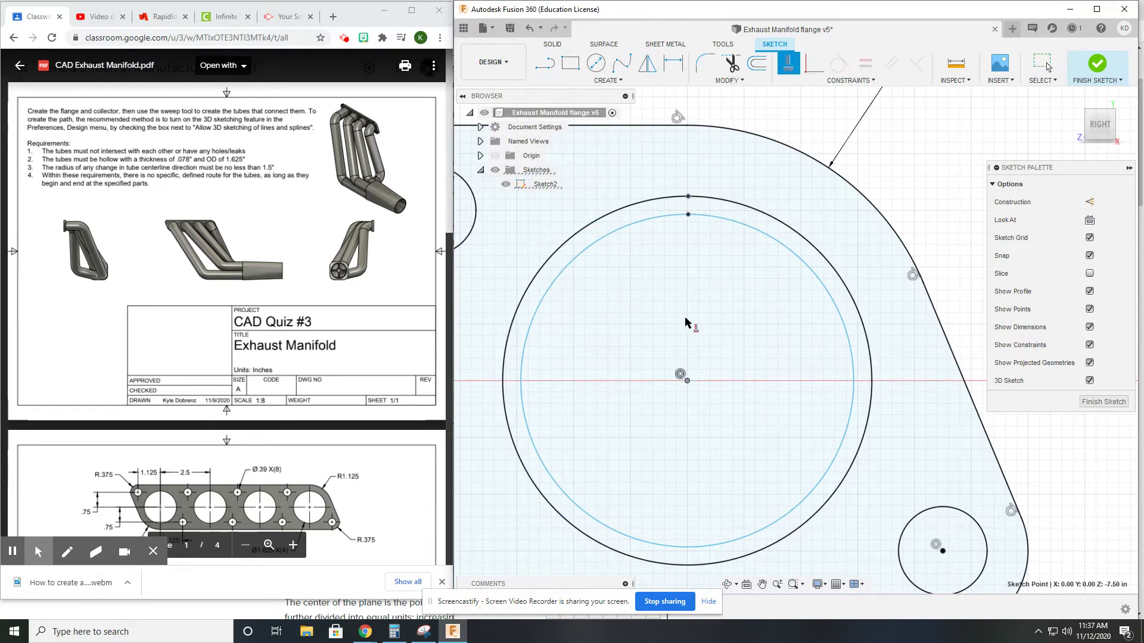
click(687, 220)
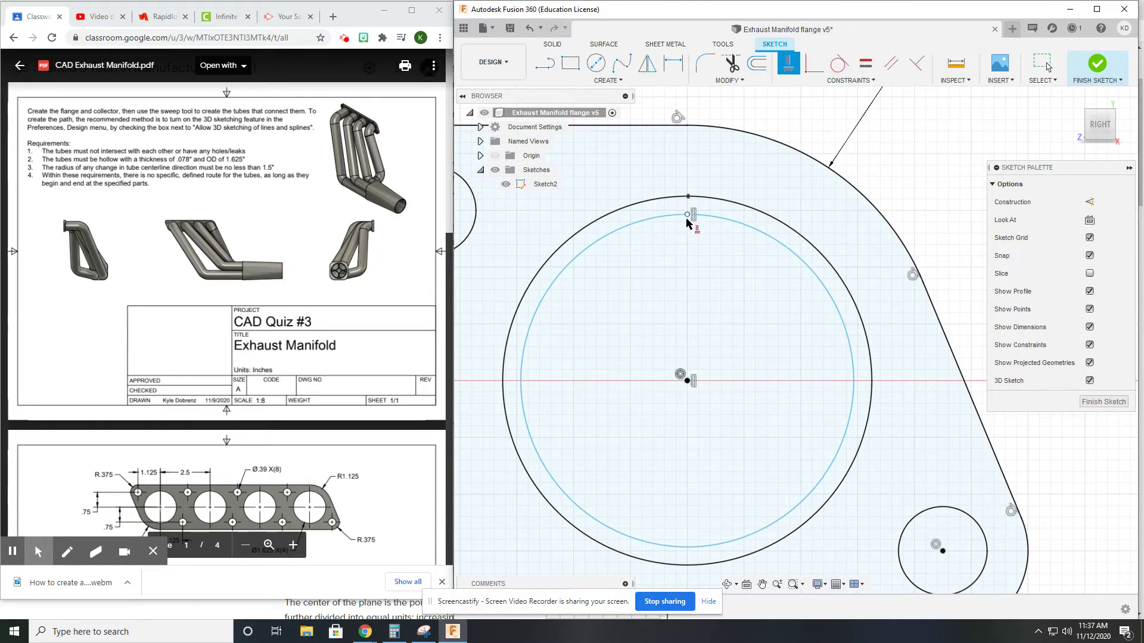
click(688, 214)
click(688, 197)
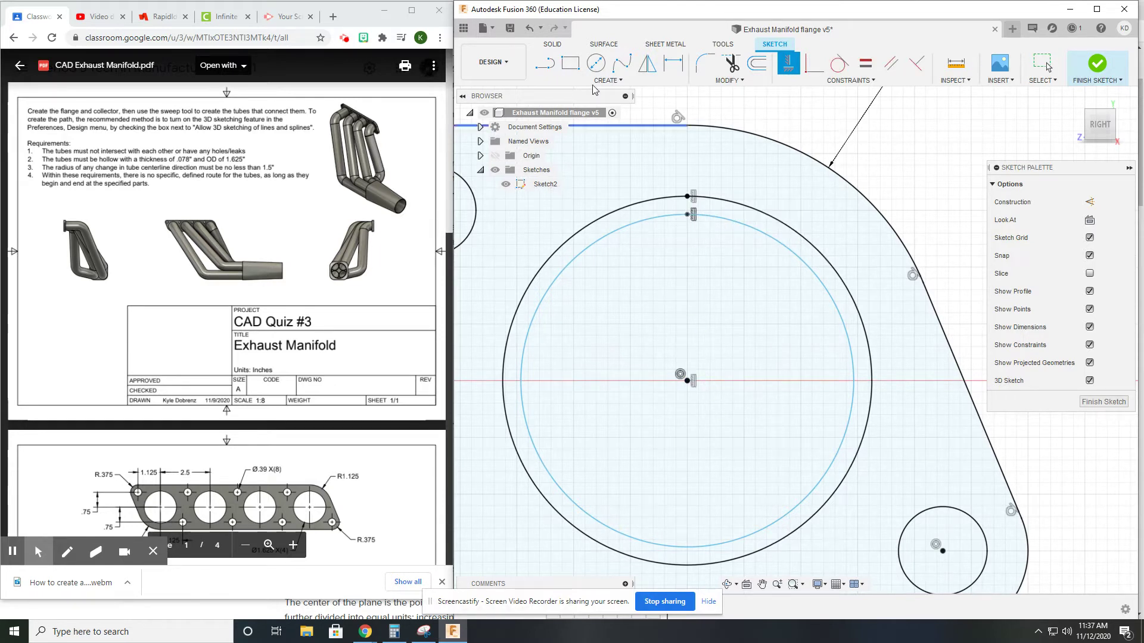
Dimension the gap between the two top points as the tube thickness of .078 in and finish the sketch.
click(671, 60)
click(686, 197)
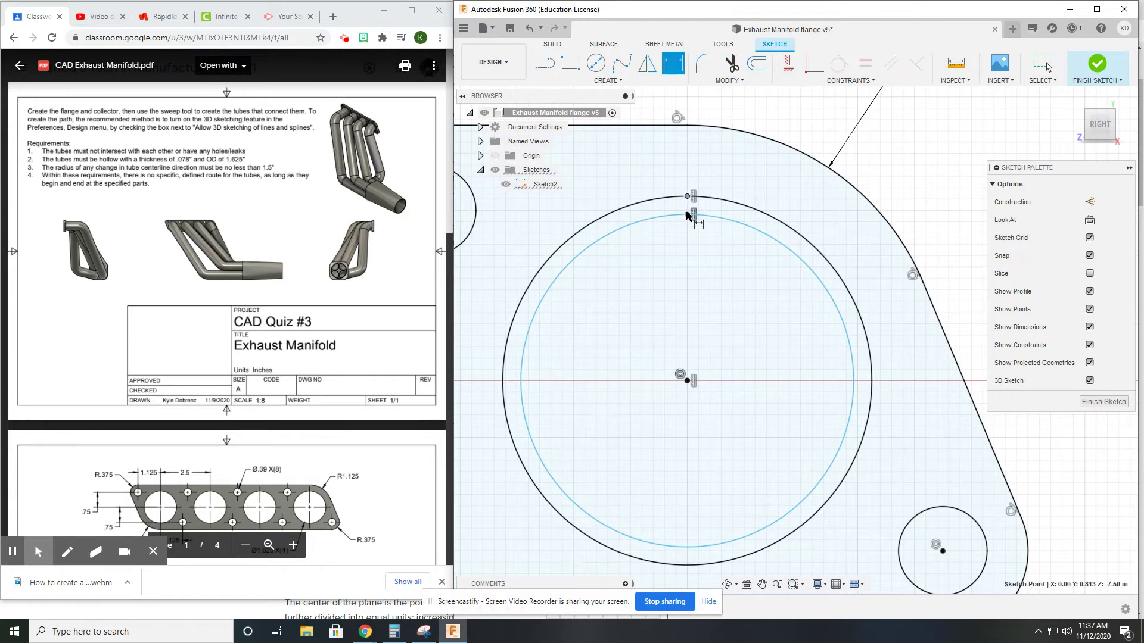
click(688, 214)
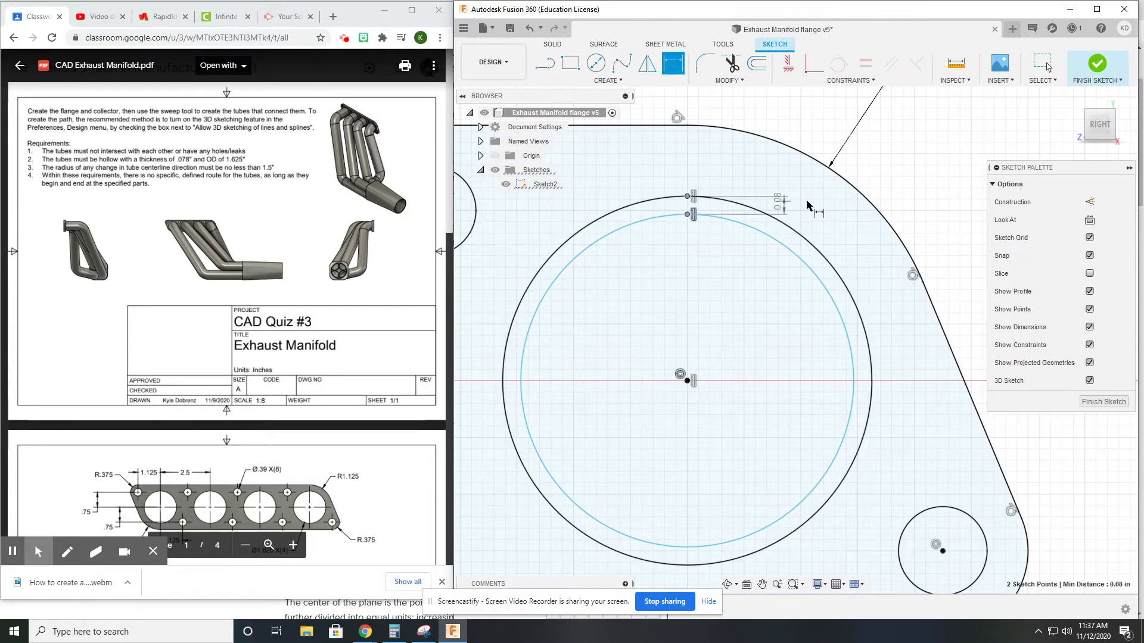
click(946, 205)
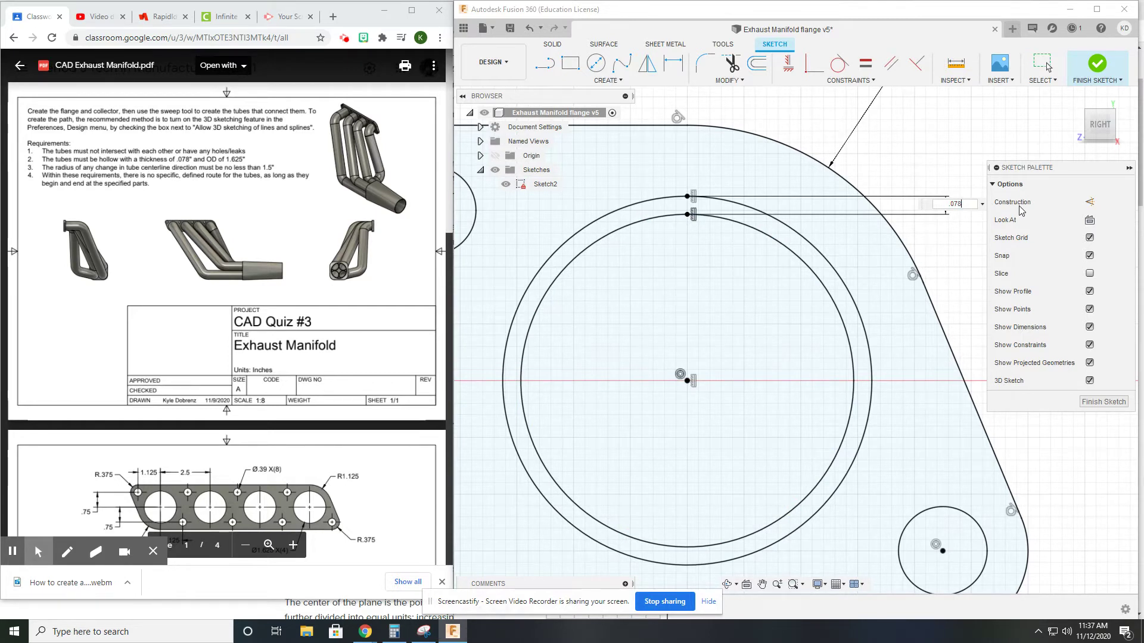
double_click(188, 159)
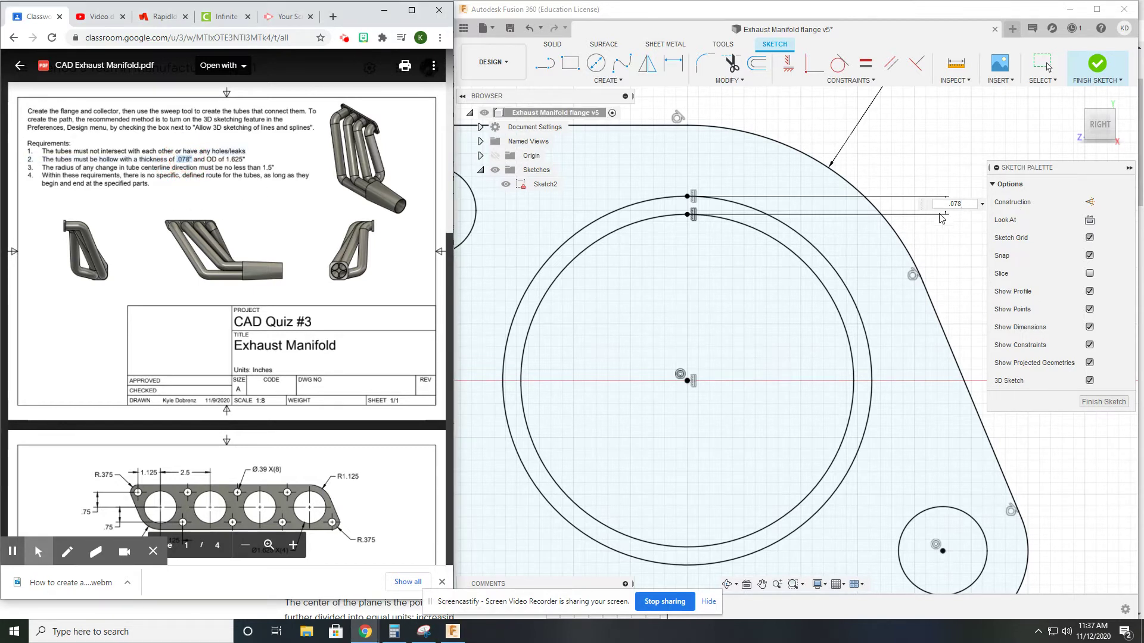
click(966, 239)
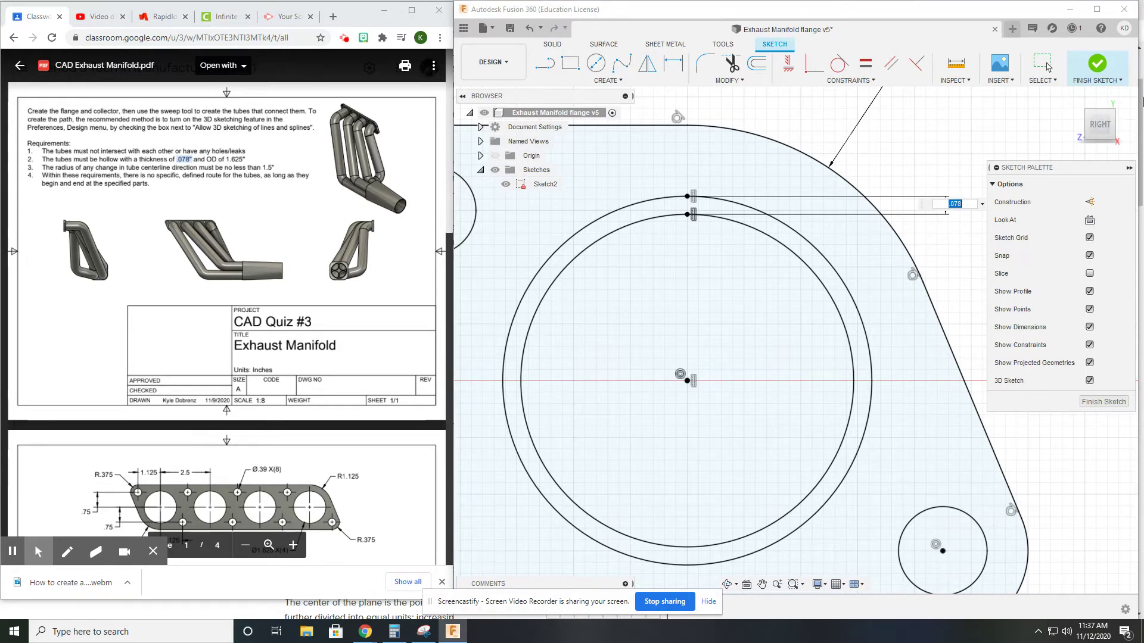
scroll(746, 346, down, 5)
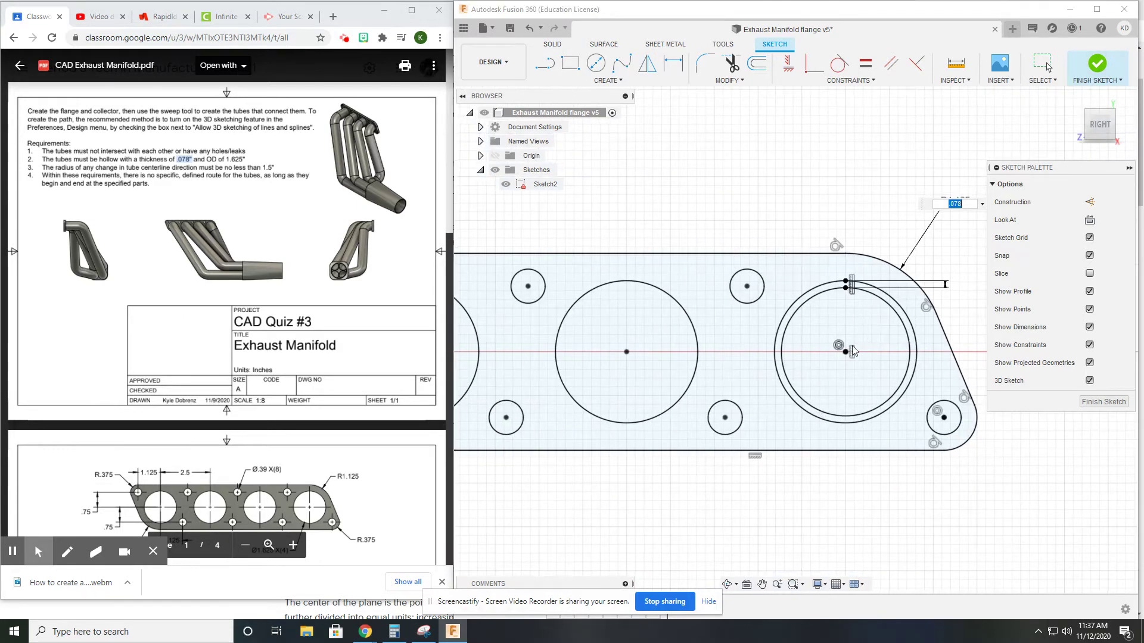
scroll(704, 355, down, 2)
middle_drag(640, 365, 961, 301)
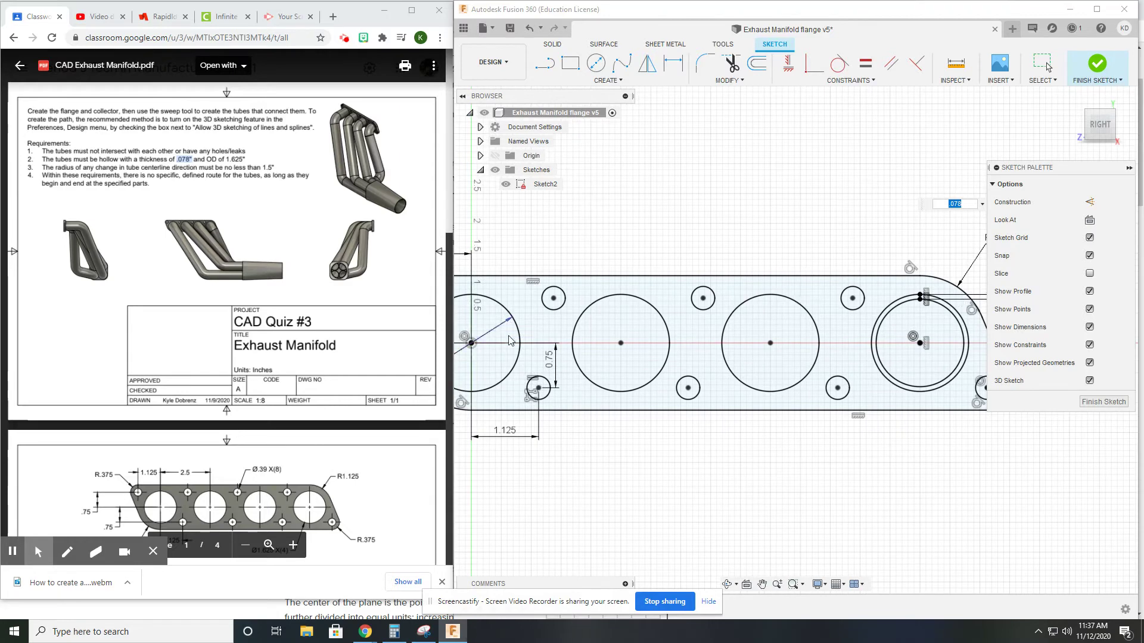
click(1086, 67)
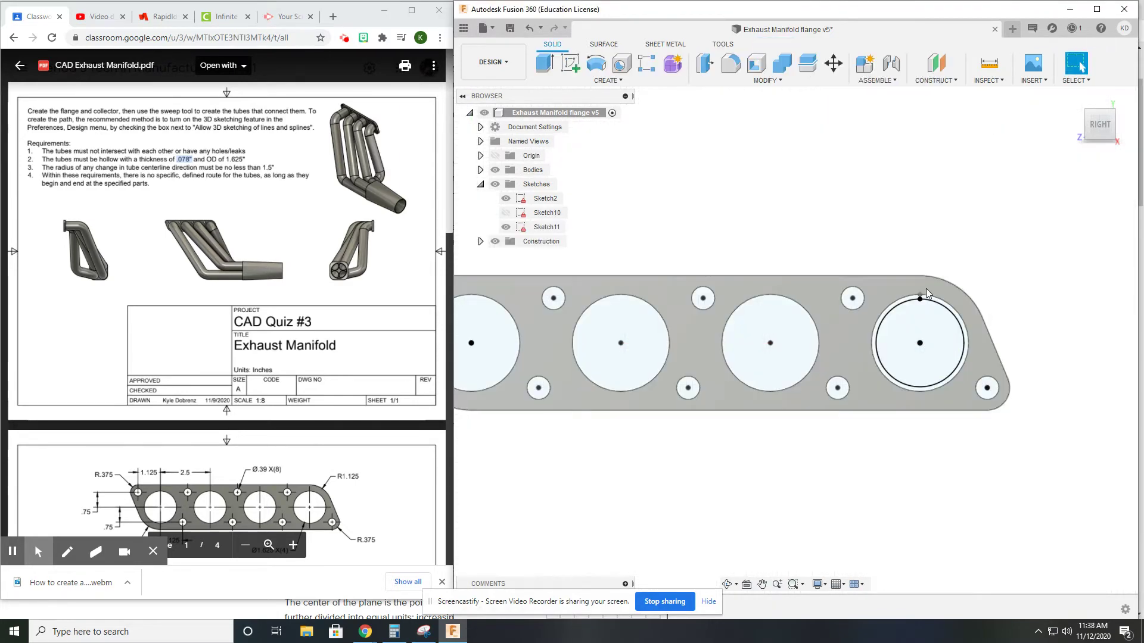
Switch the Design preference Allow 3D sketching of lines and splines off and back on, and accept the preferences.
scroll(884, 358, down, 6)
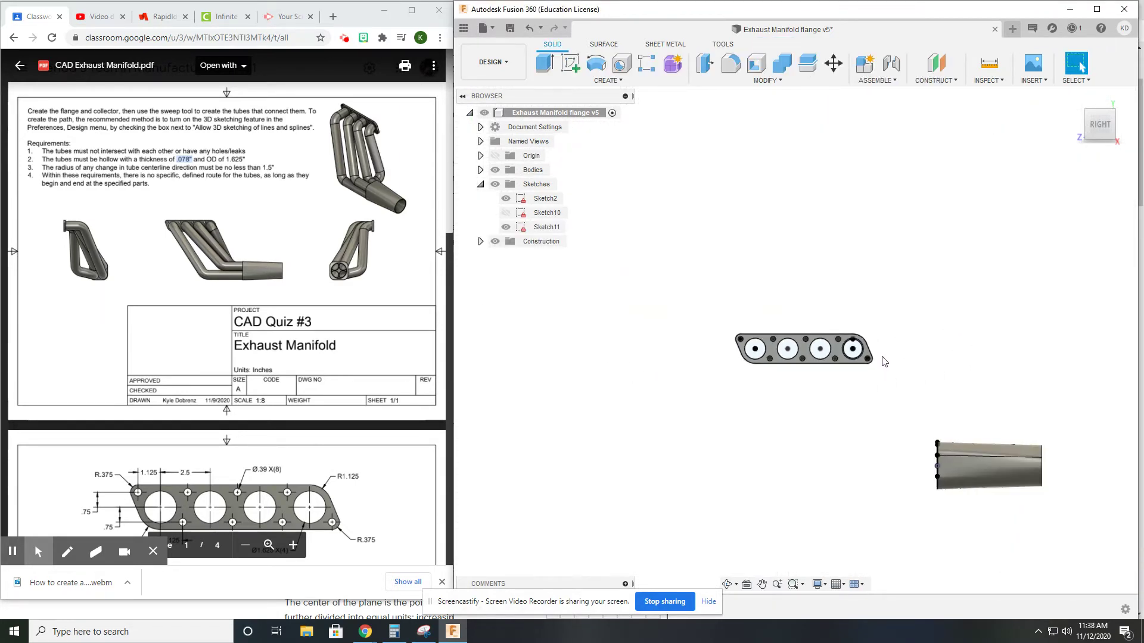
middle_drag(882, 357, 822, 383)
scroll(793, 367, up, 3)
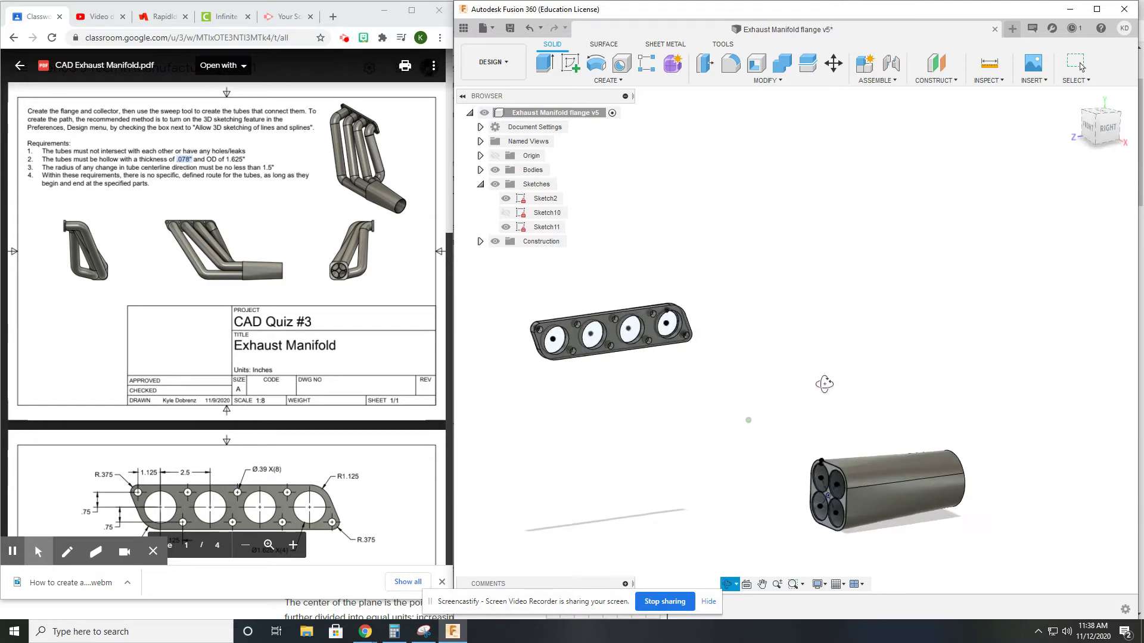
click(1124, 31)
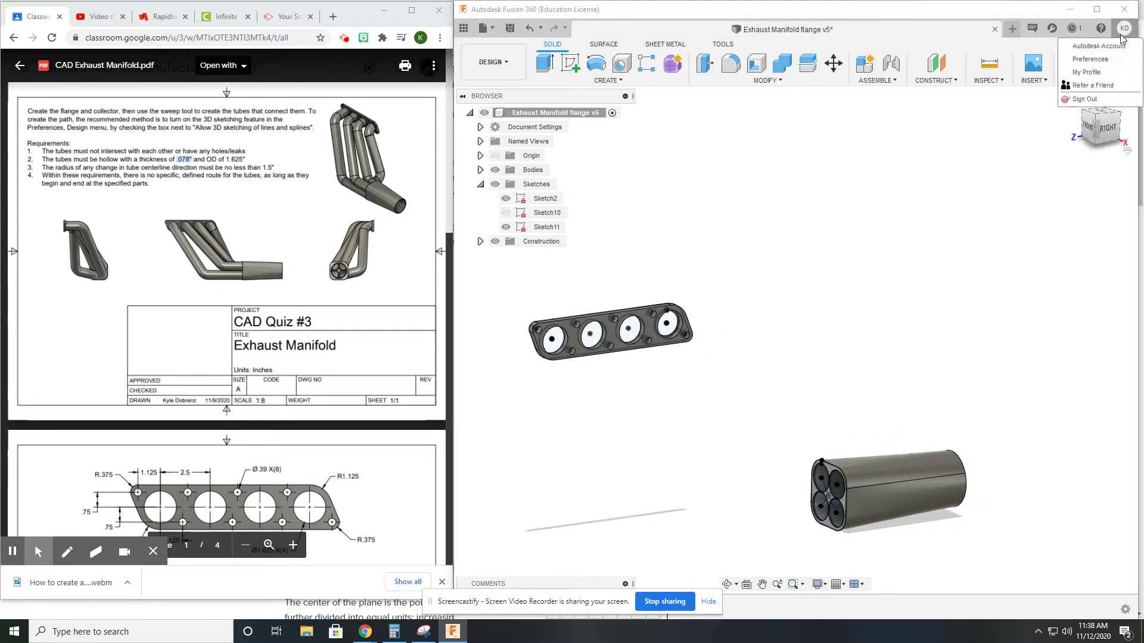
click(1087, 60)
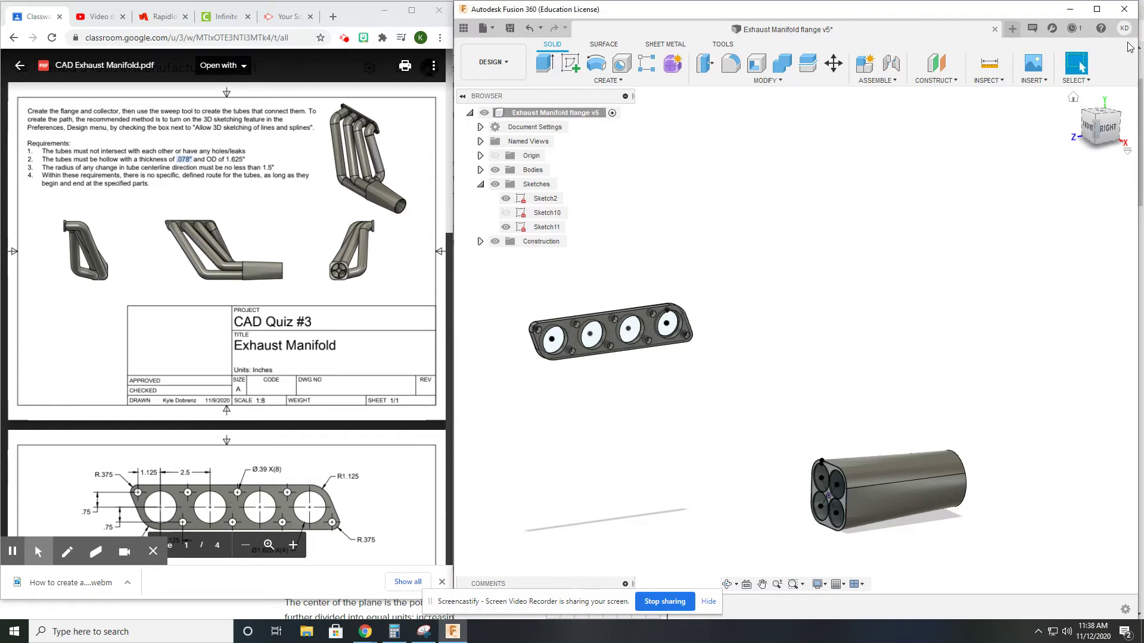
click(544, 186)
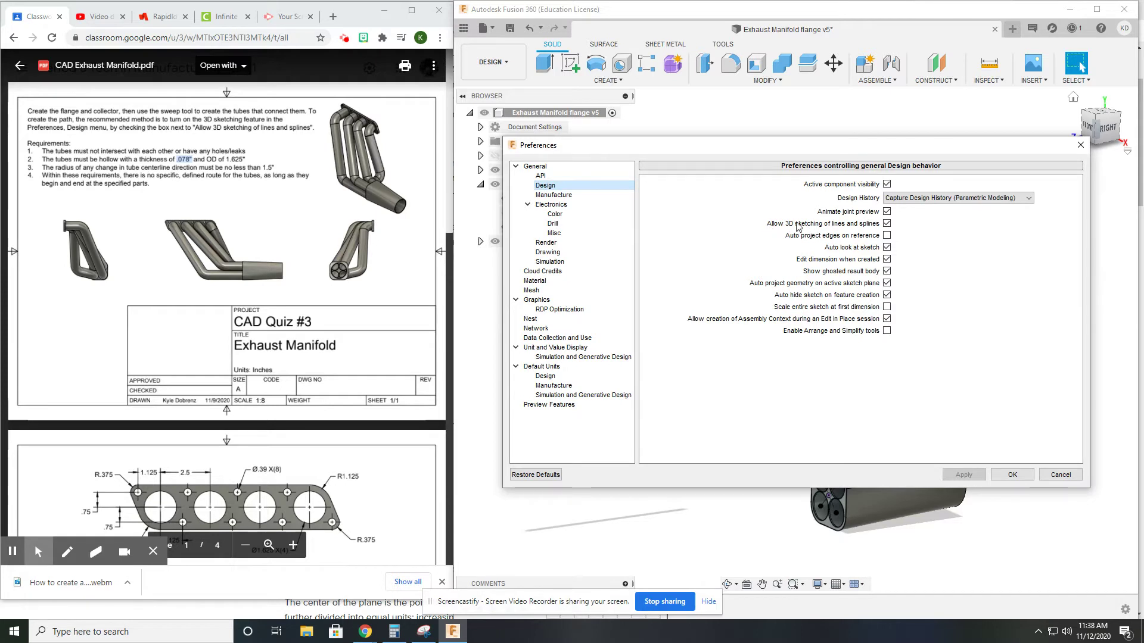
click(887, 223)
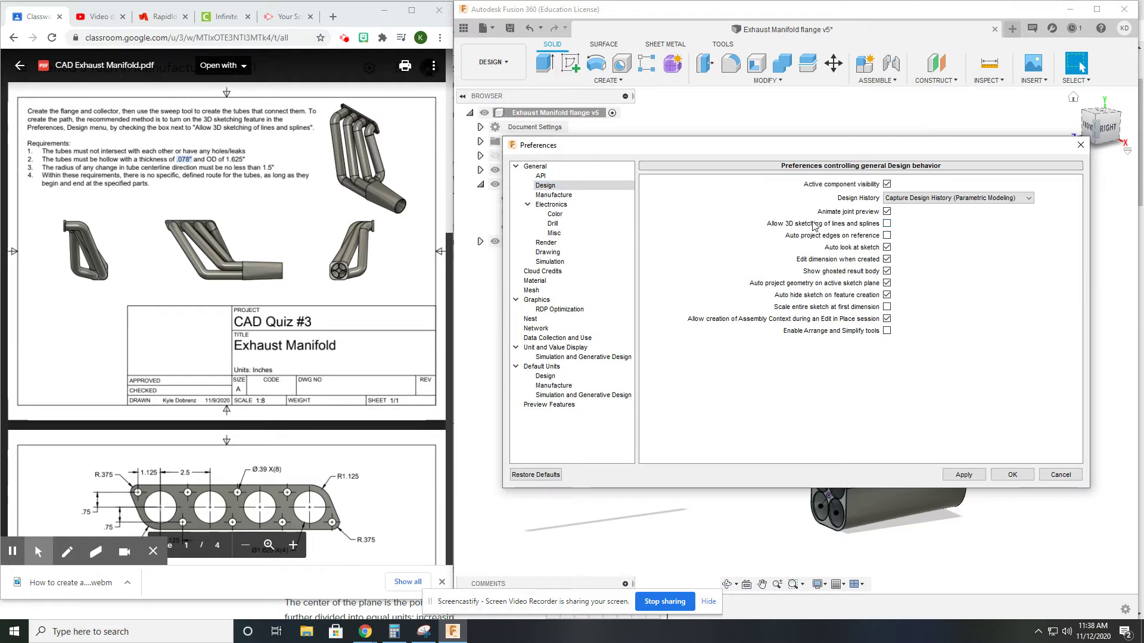
click(887, 224)
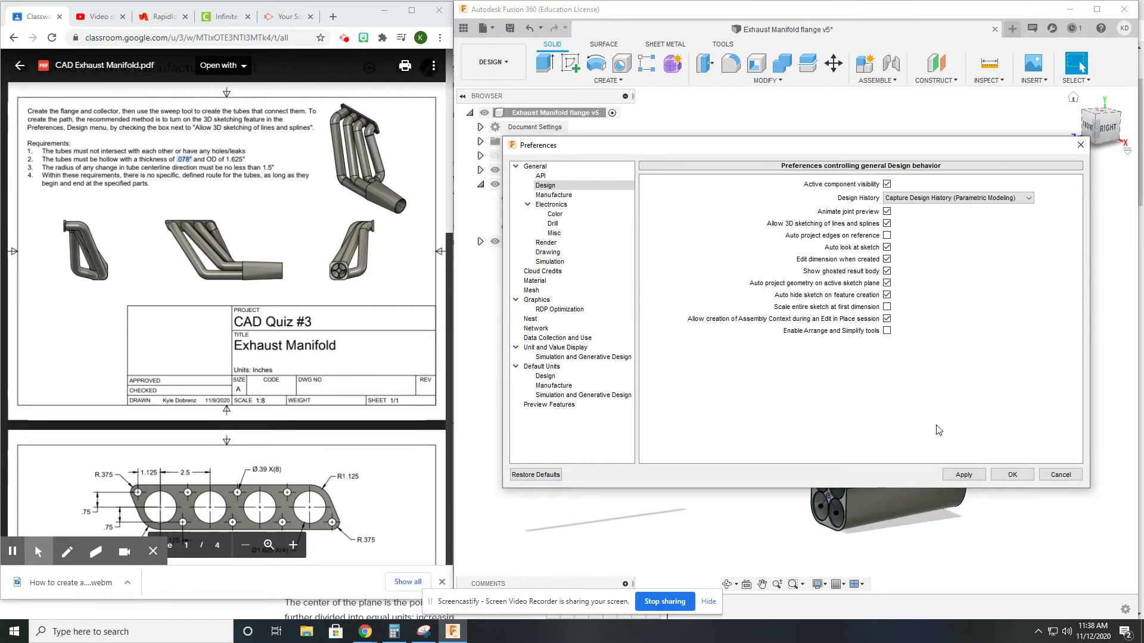
click(1000, 475)
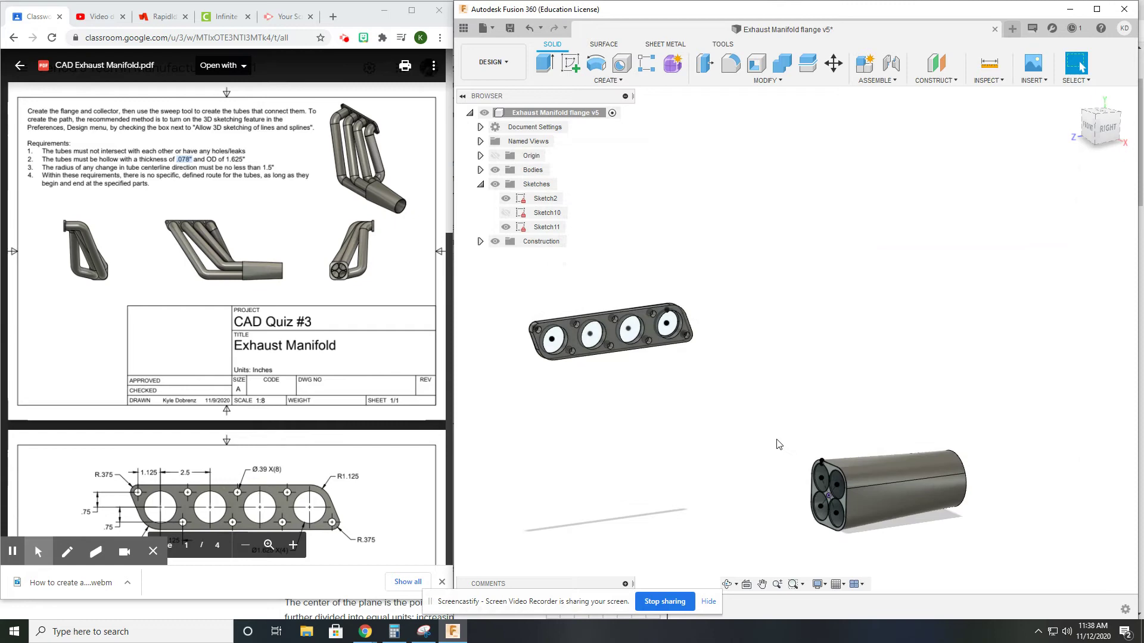
Create a new sketch on the vertical XY origin plane, perpendicular to the flange face.
scroll(738, 411, up, 3)
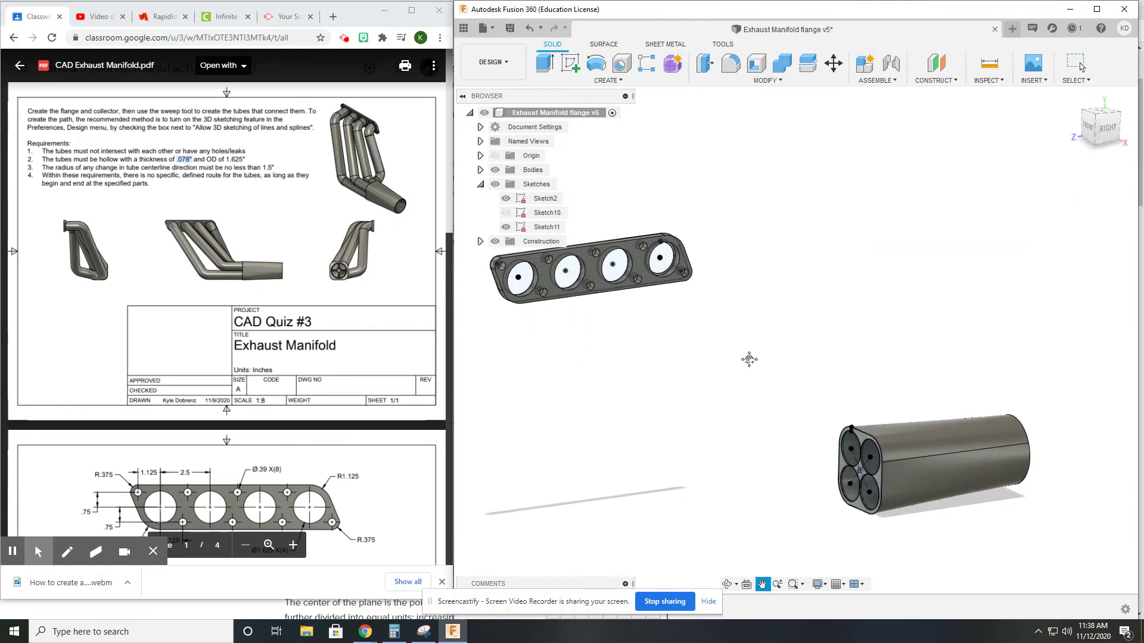
click(573, 69)
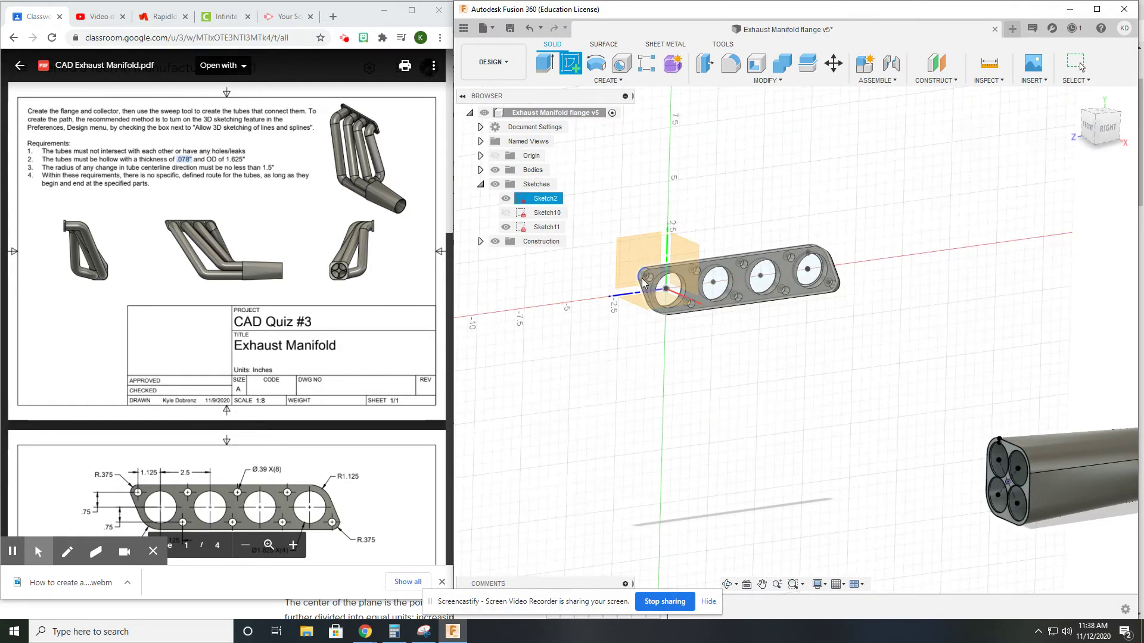
click(676, 256)
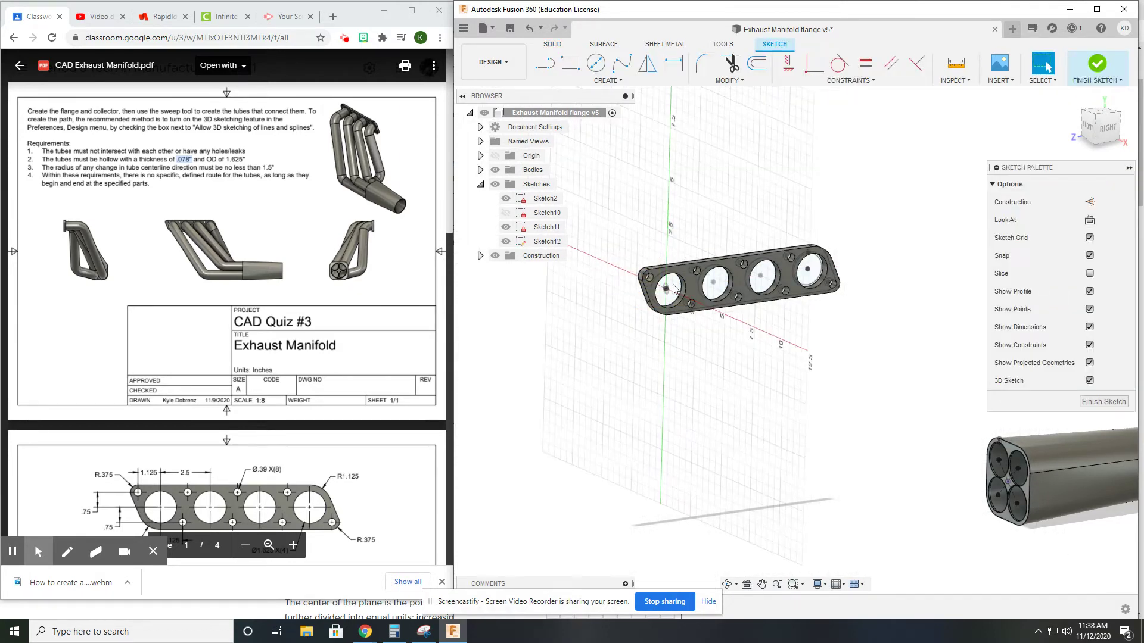
Draw a straight line from the center of the flange's rightmost port, perpendicular to the flange face.
click(808, 271)
key(l)
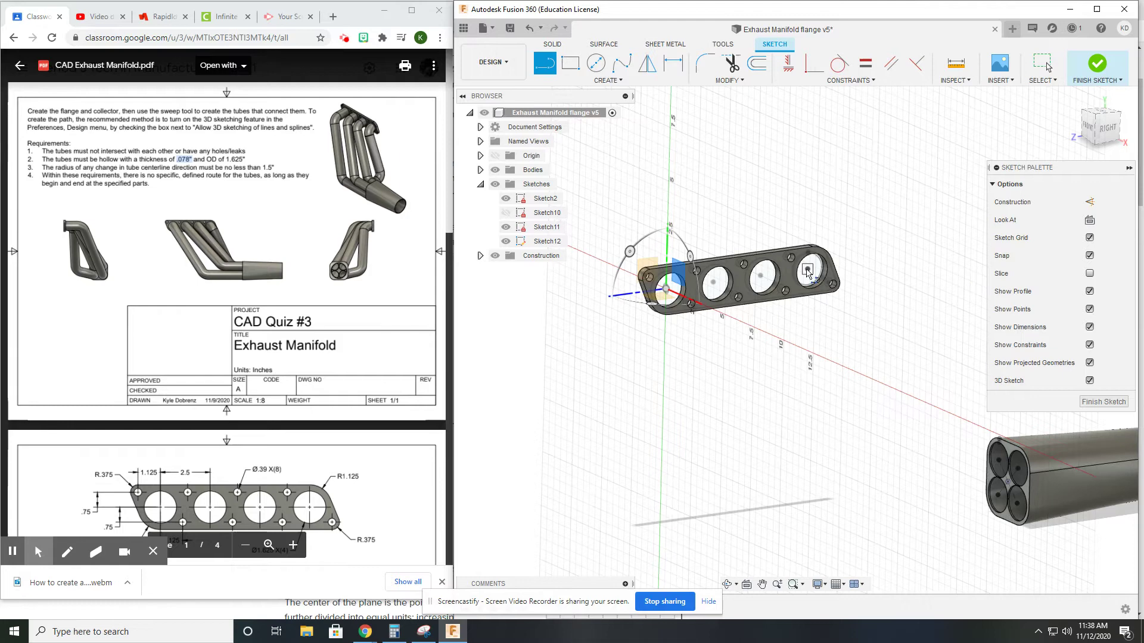
click(809, 271)
scroll(817, 269, up, 5)
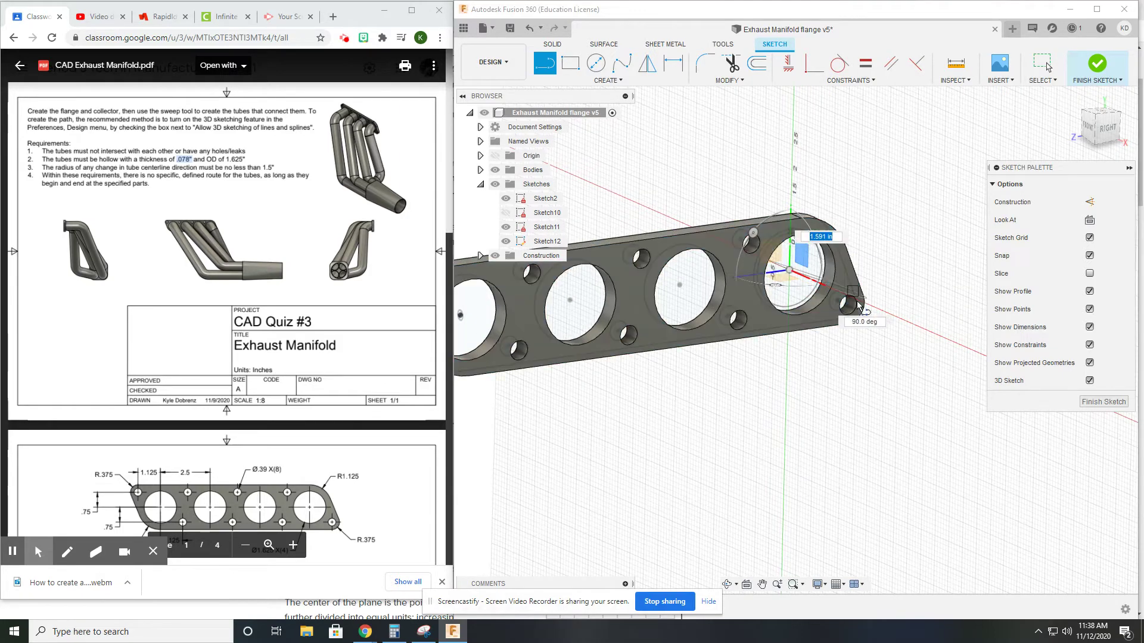
click(873, 307)
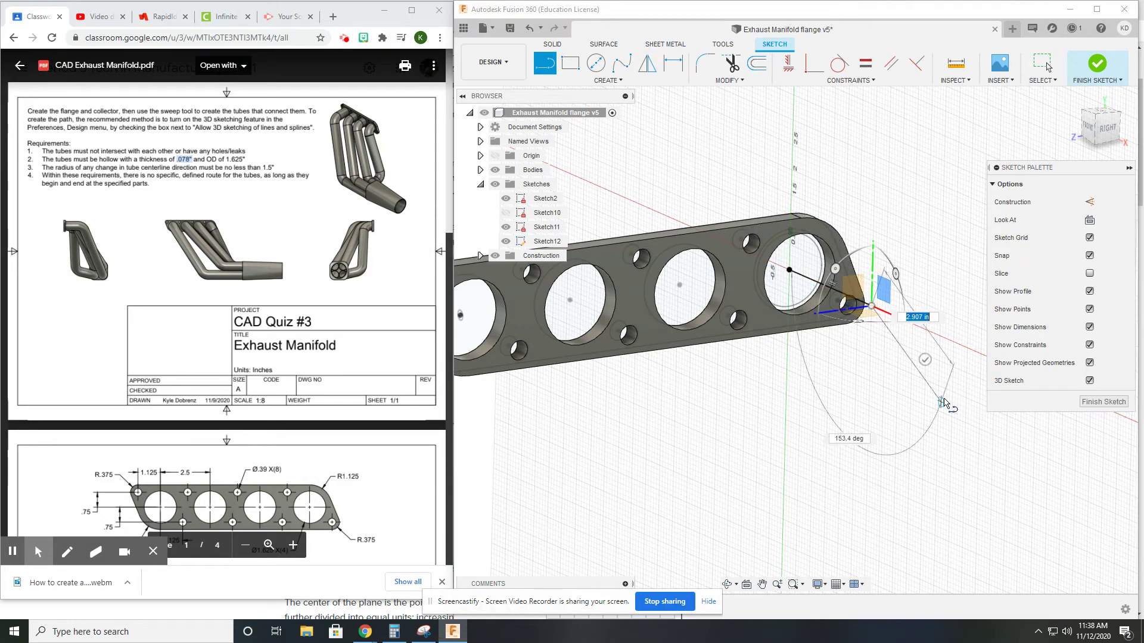
key(Escape)
Draw a straight line about 2.325 in long from the center of the collector's upper-left opening, perpendicular to the collector face.
middle_drag(943, 398, 822, 135)
middle_drag(941, 332, 829, 361)
click(545, 63)
click(879, 398)
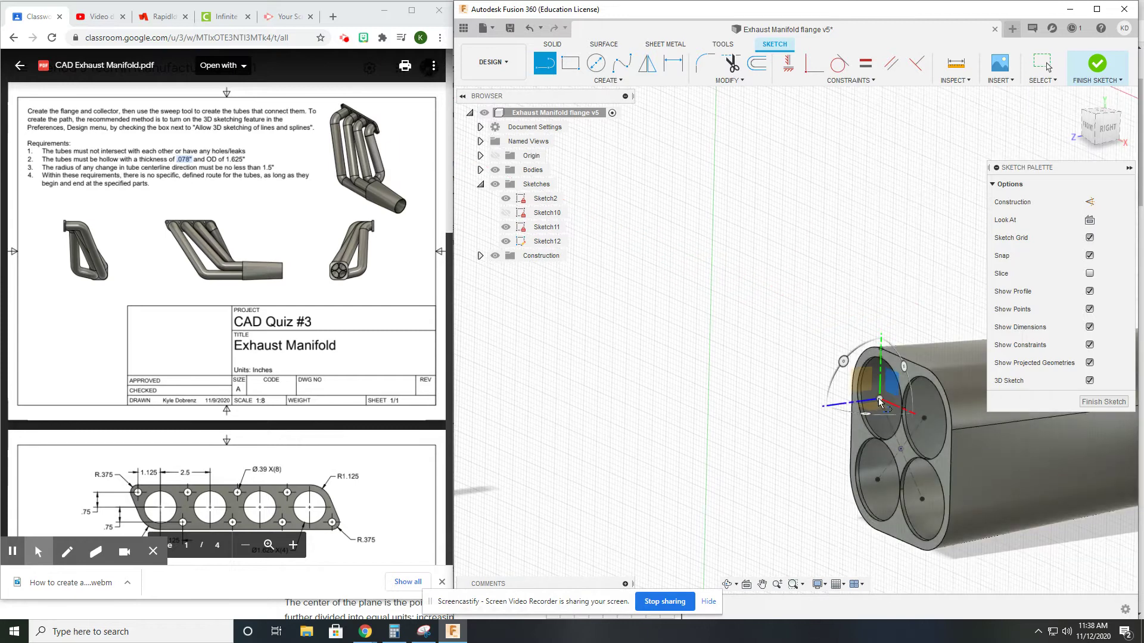
click(777, 412)
scroll(781, 412, down, 5)
key(Escape)
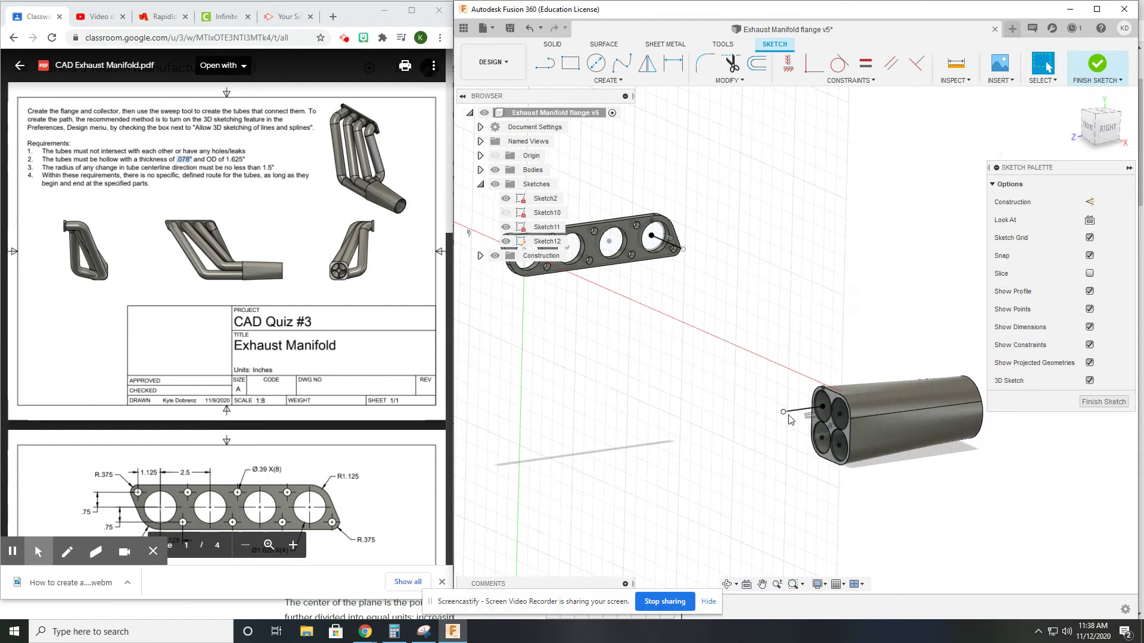
mouse_move(788, 416)
middle_down()
mouse_move(800, 420)
mouse_move(756, 422)
mouse_move(842, 428)
mouse_move(783, 411)
middle_up()
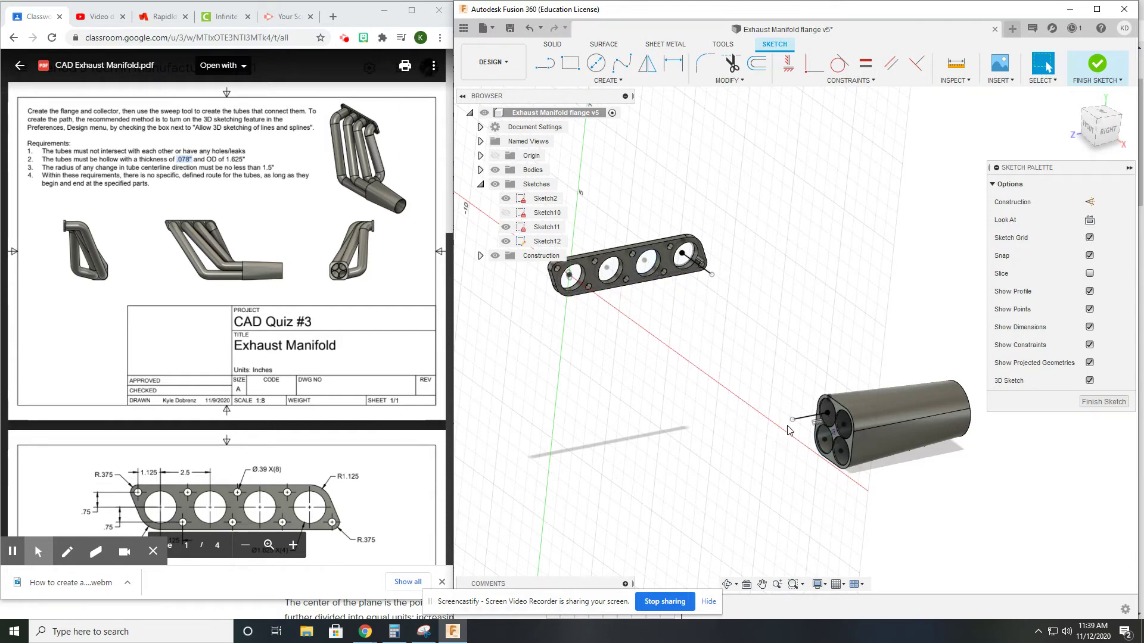
Connect the free ends of the flange port line and the collector line with a straight line about 9.727 in long.
scroll(815, 434, up, 2)
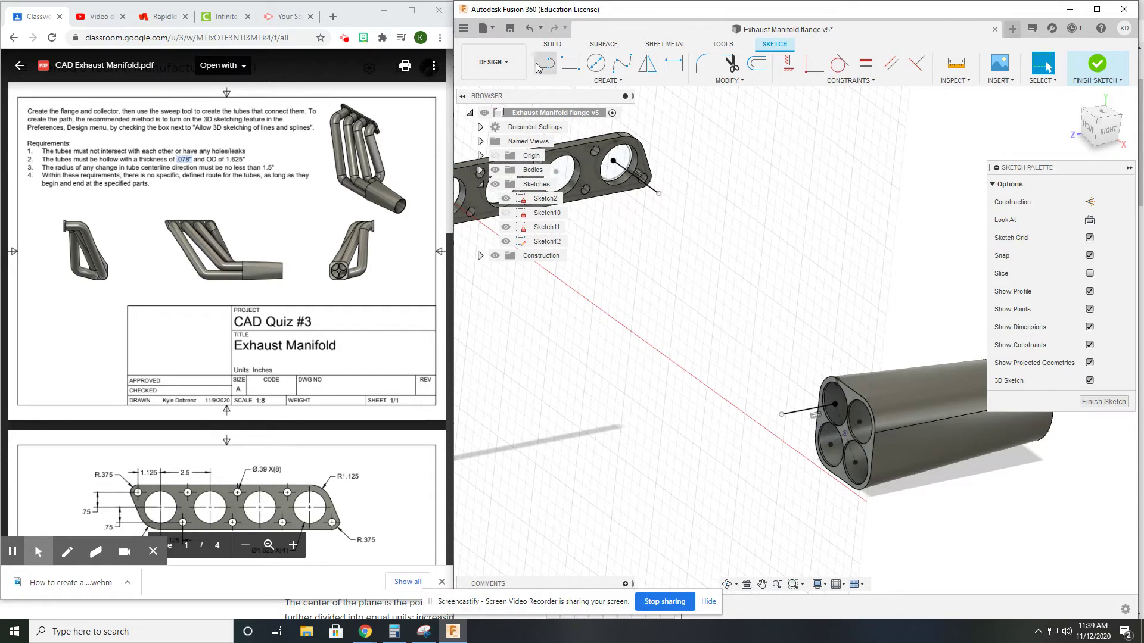
shift+middle_drag(702, 210, 679, 200)
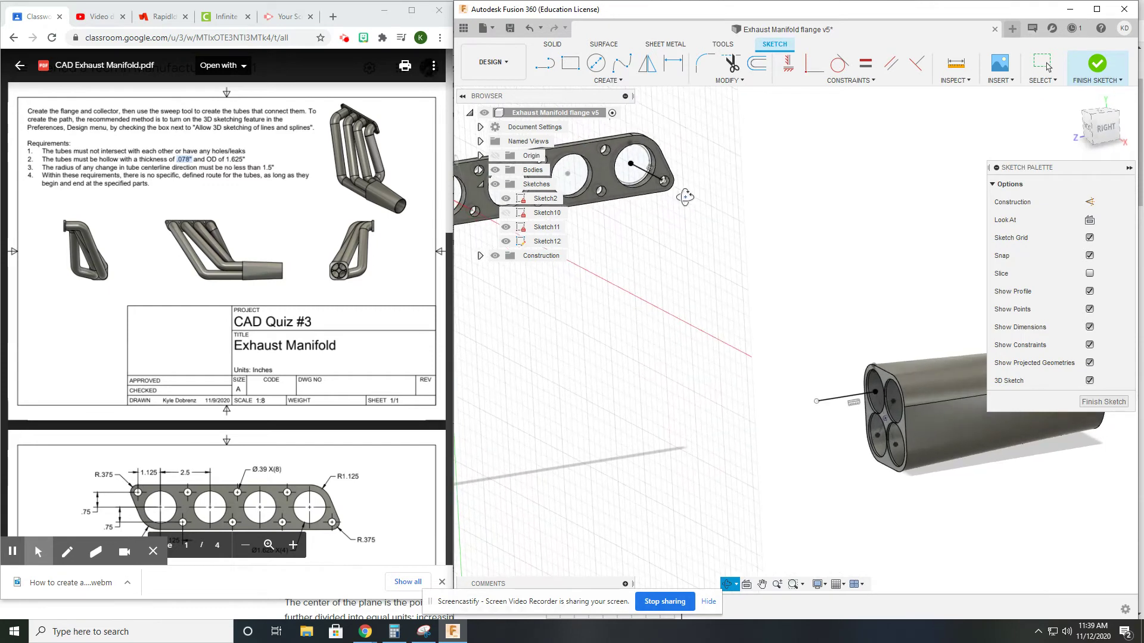
key(l)
scroll(665, 184, up, 2)
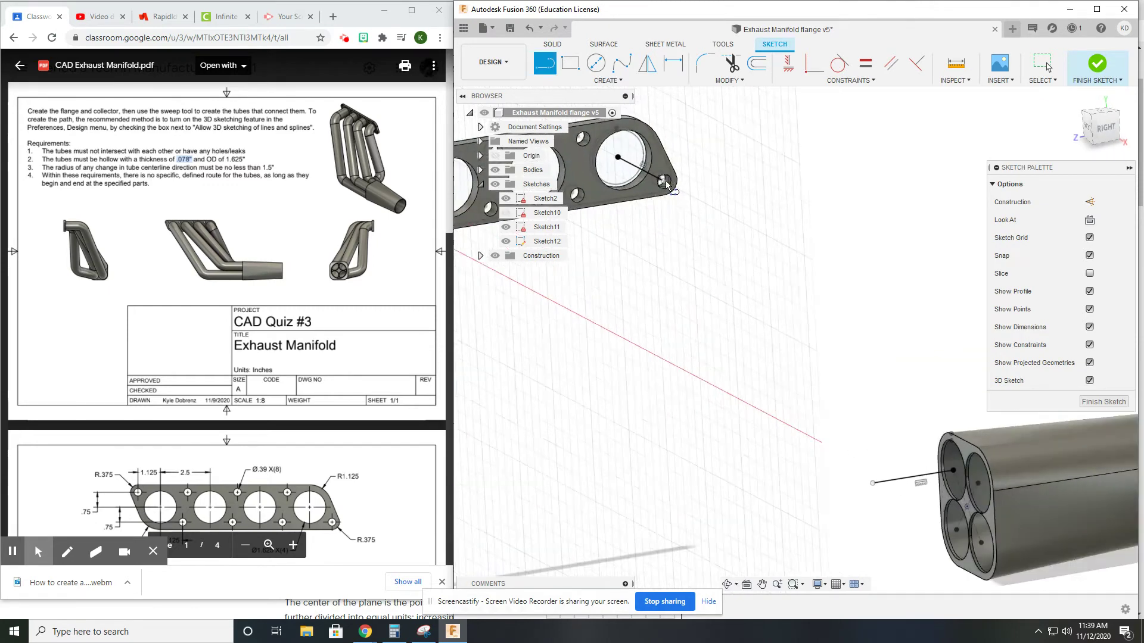
shift+middle_drag(666, 191, 653, 188)
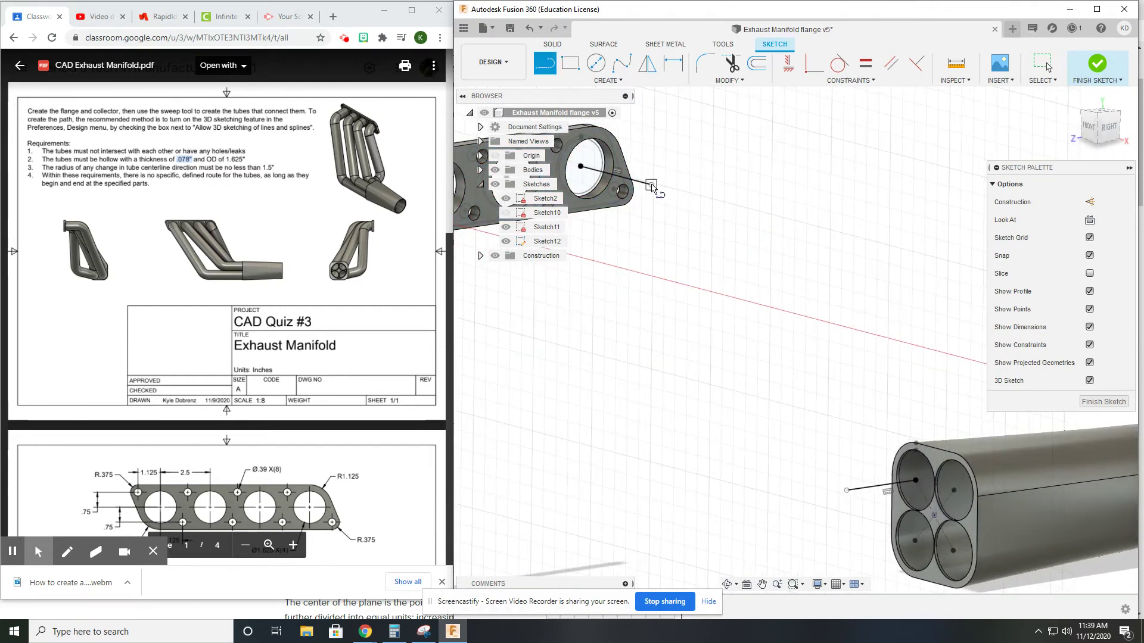
click(652, 189)
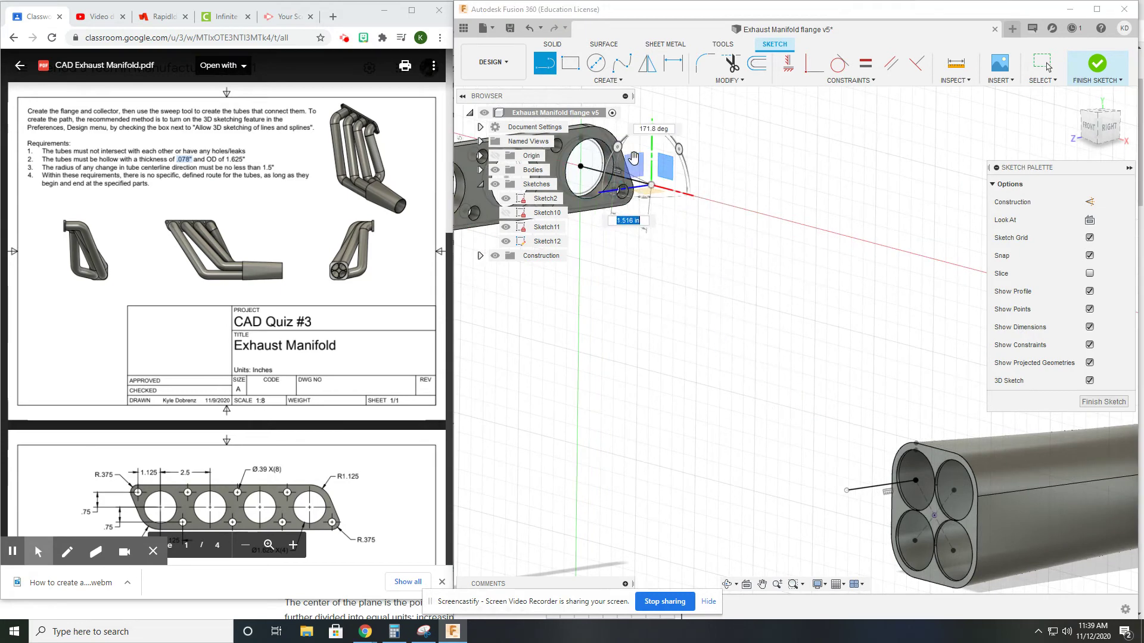
click(635, 161)
click(648, 191)
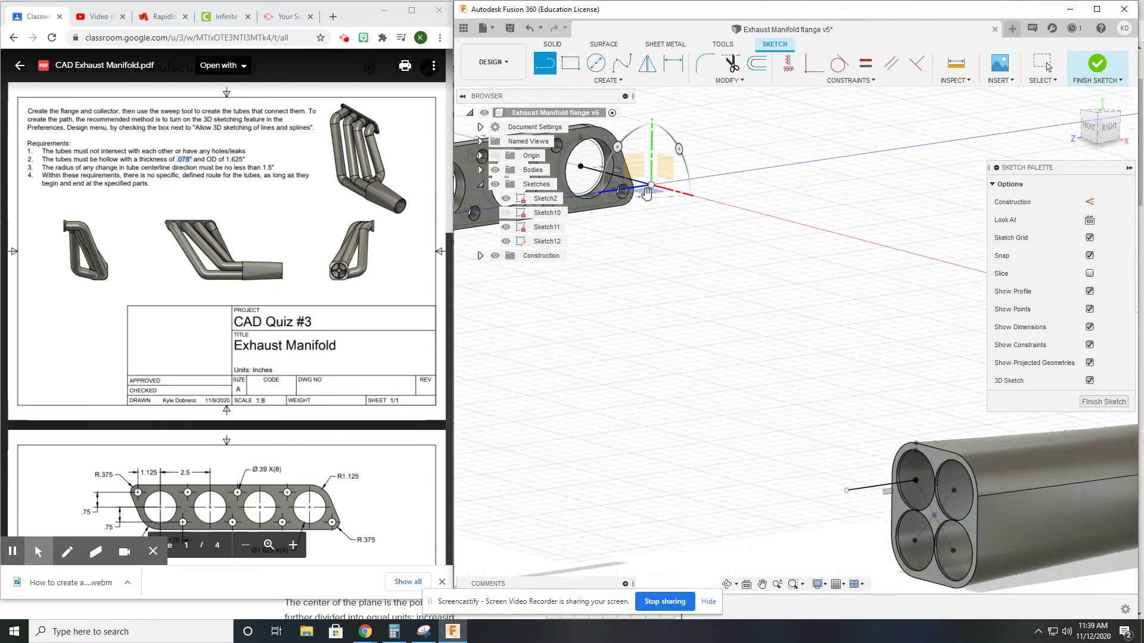
click(663, 163)
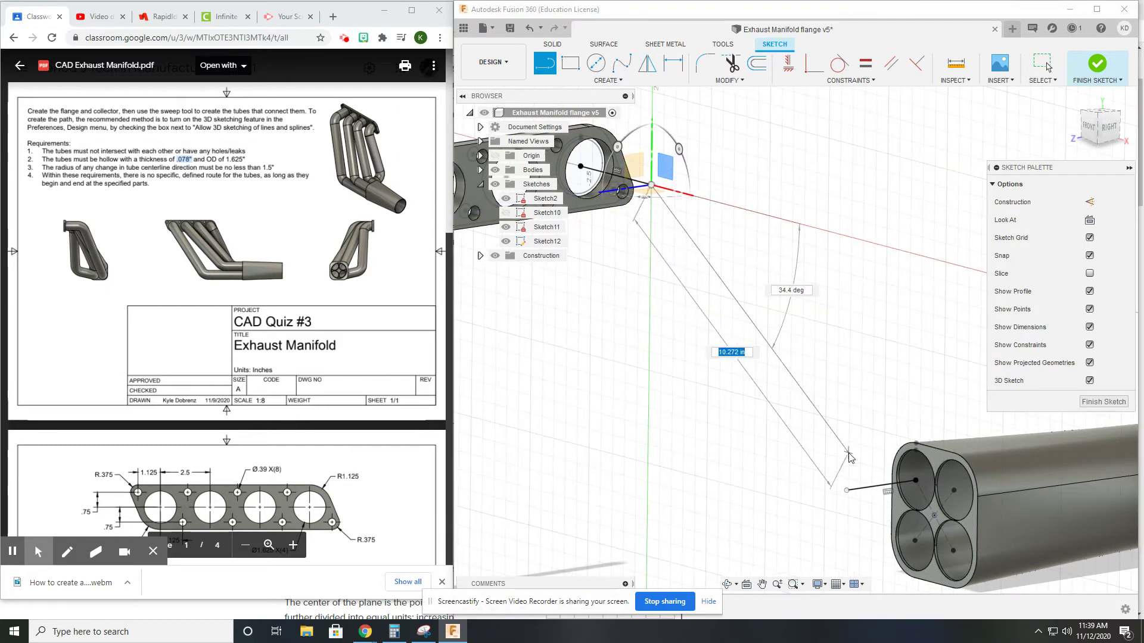
click(847, 494)
key(Escape)
Examine the three-line path between the flange port and the collector opening from several angles.
shift+middle_drag(852, 491, 815, 460)
shift+middle_drag(828, 446, 893, 452)
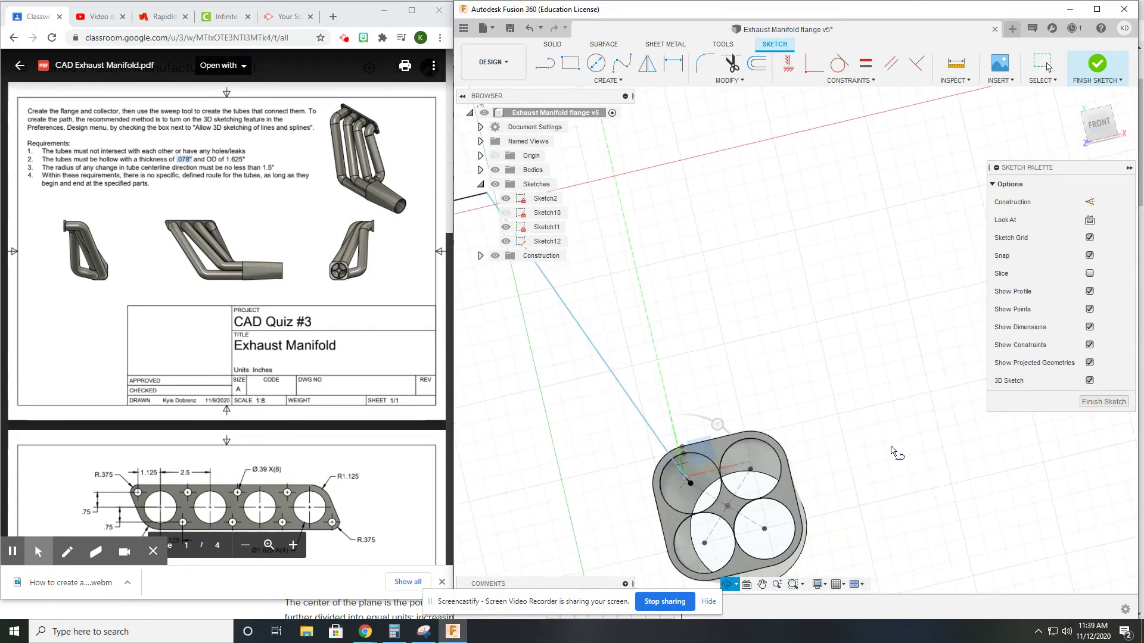
middle_drag(685, 381, 804, 340)
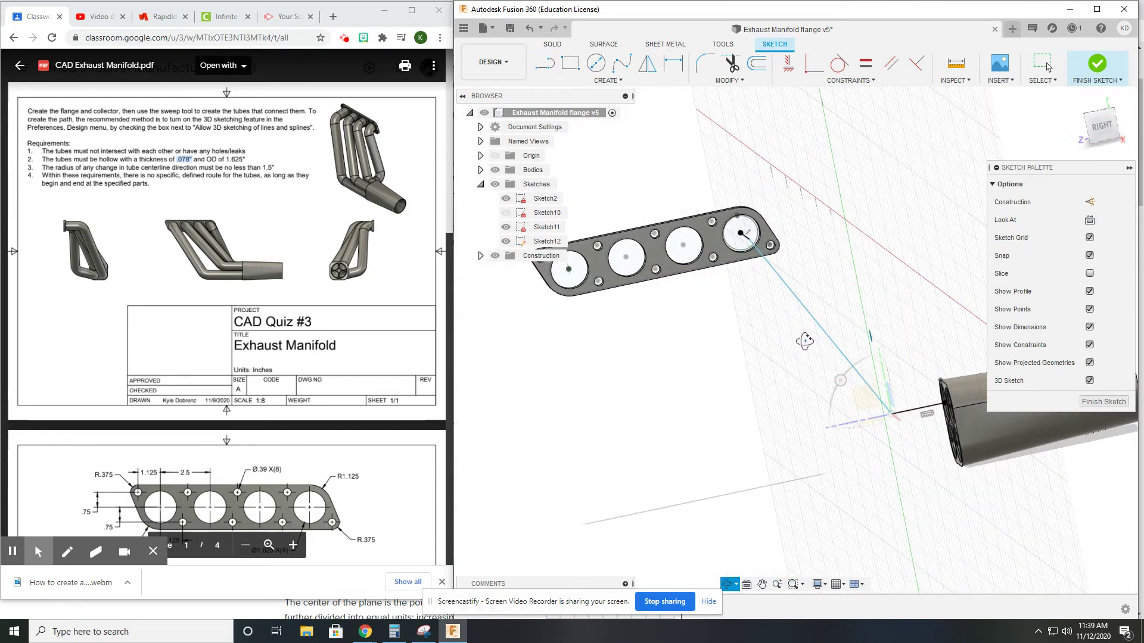
middle_drag(904, 273, 856, 299)
key(Escape)
scroll(693, 256, up, 5)
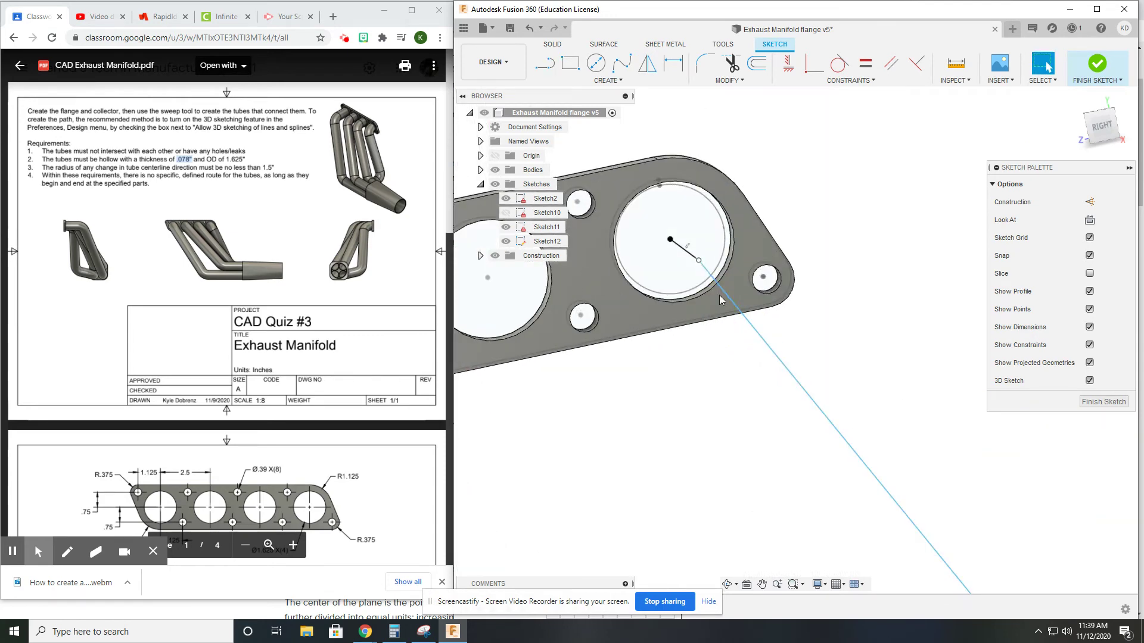
scroll(863, 324, up, 5)
scroll(863, 323, down, 3)
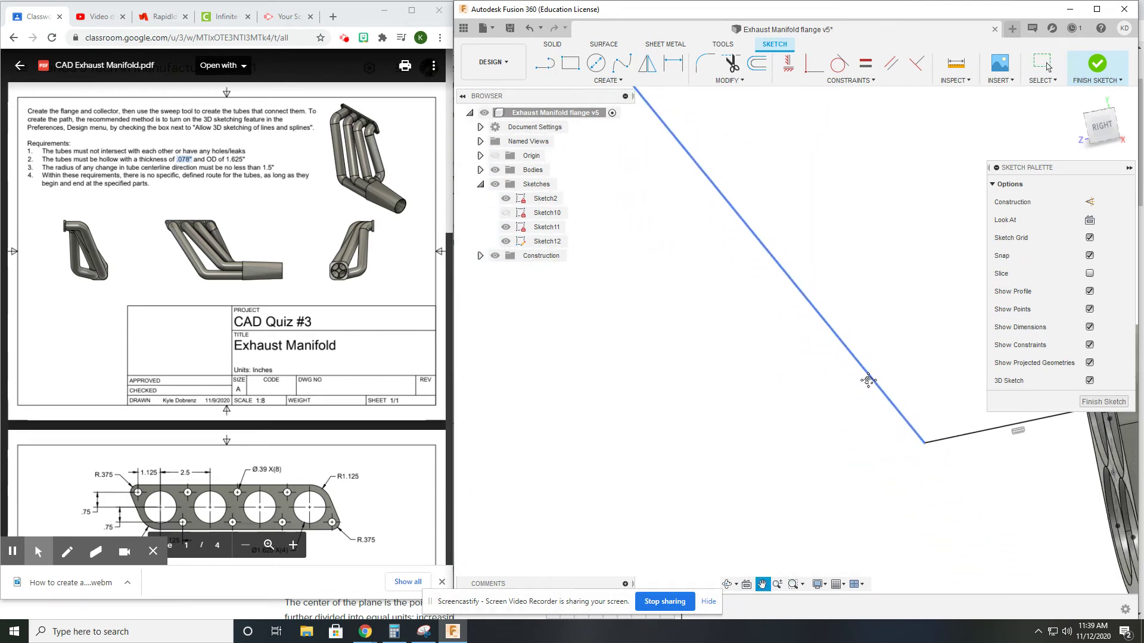
Fillet the corner between the slanted line and the collector line with a 1.5 in radius.
click(907, 424)
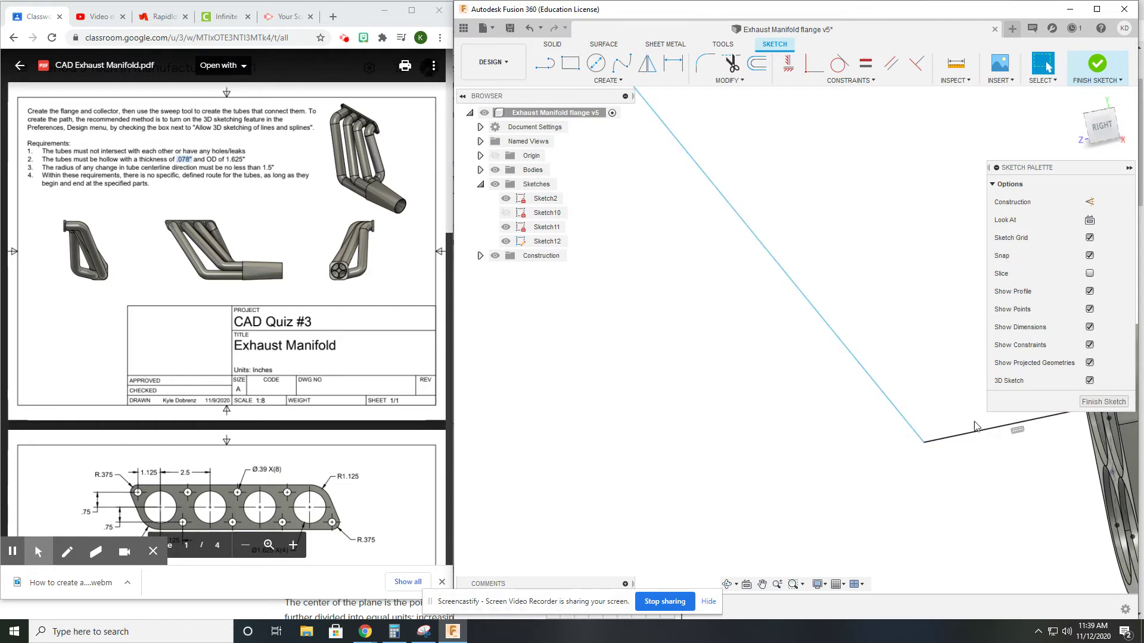
click(705, 64)
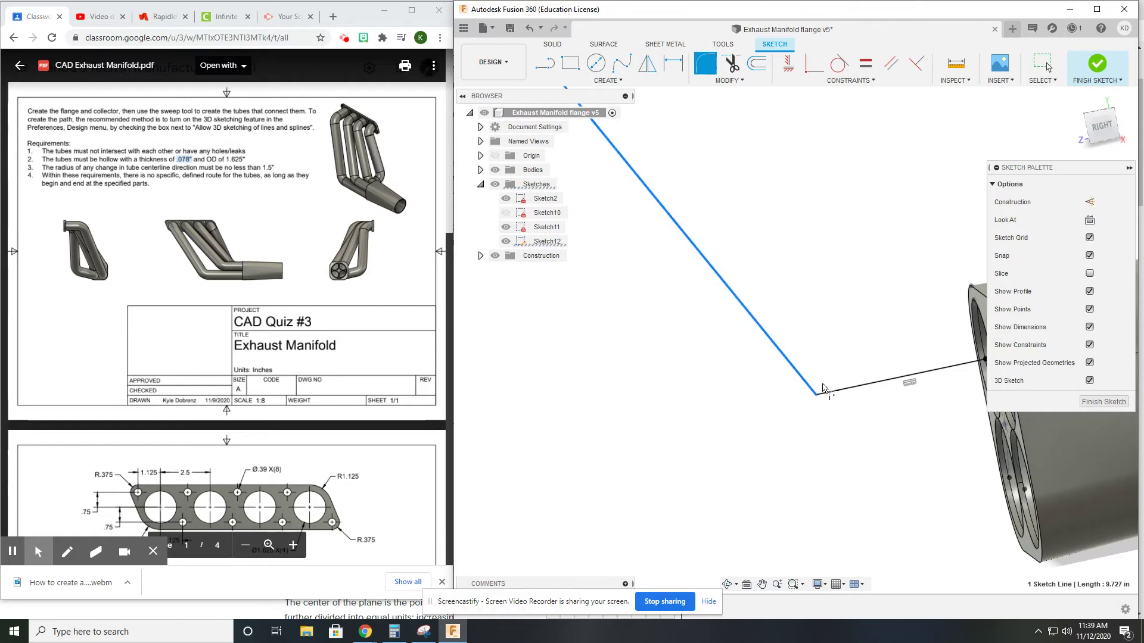
click(833, 394)
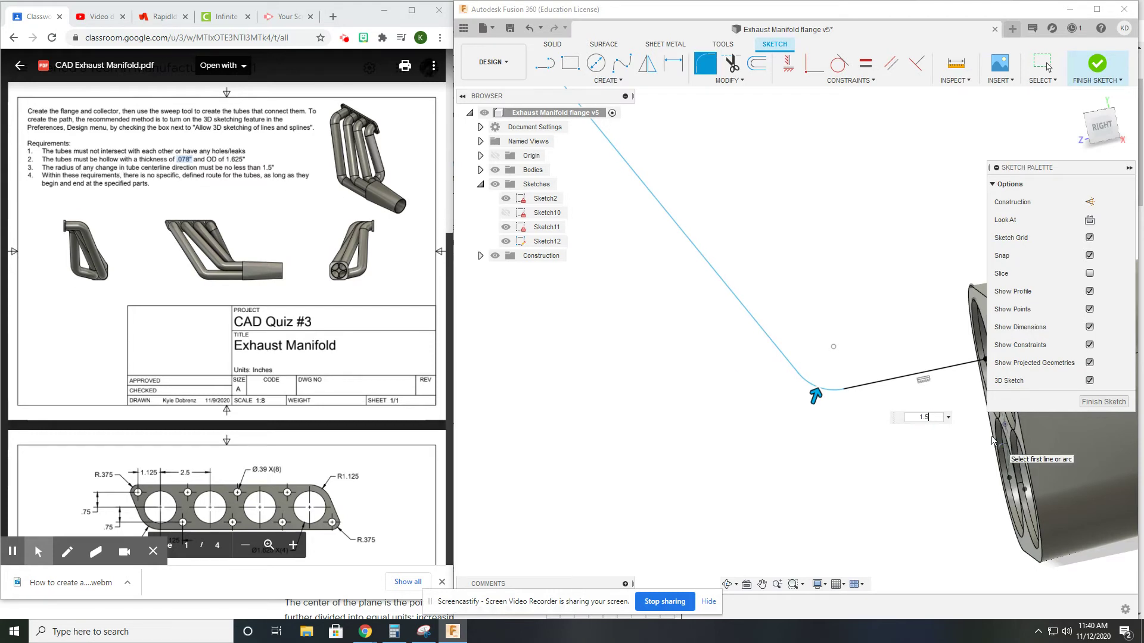
key(Return)
Fillet the corner between the flange port line and the slanted line with a 1.5 in radius.
scroll(694, 242, down, 3)
middle_drag(715, 247, 710, 221)
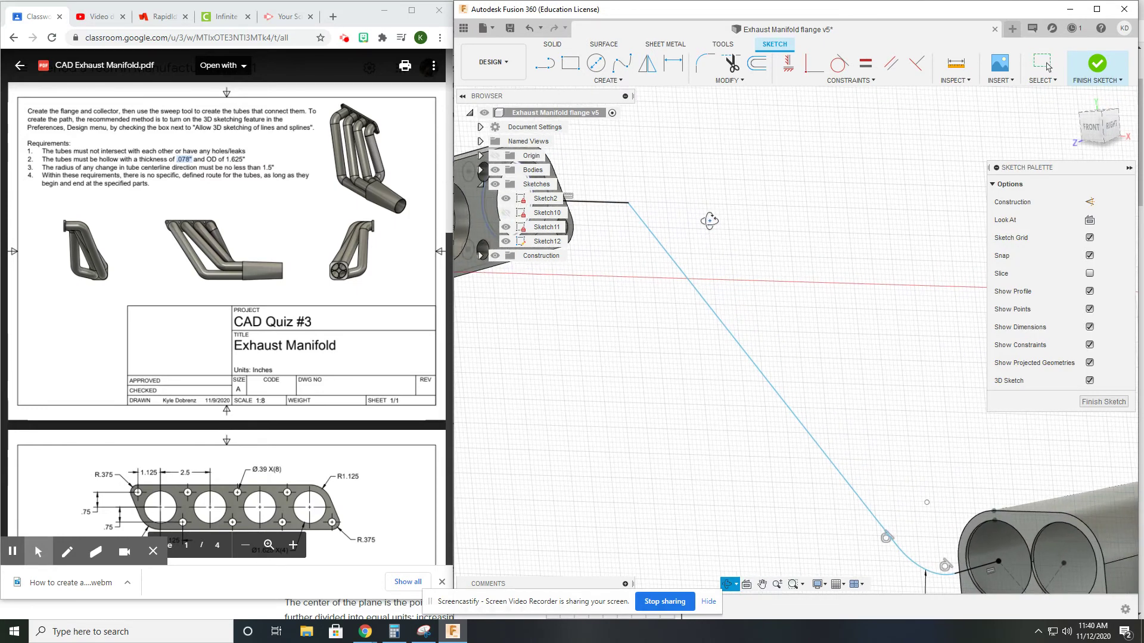
click(714, 71)
click(615, 205)
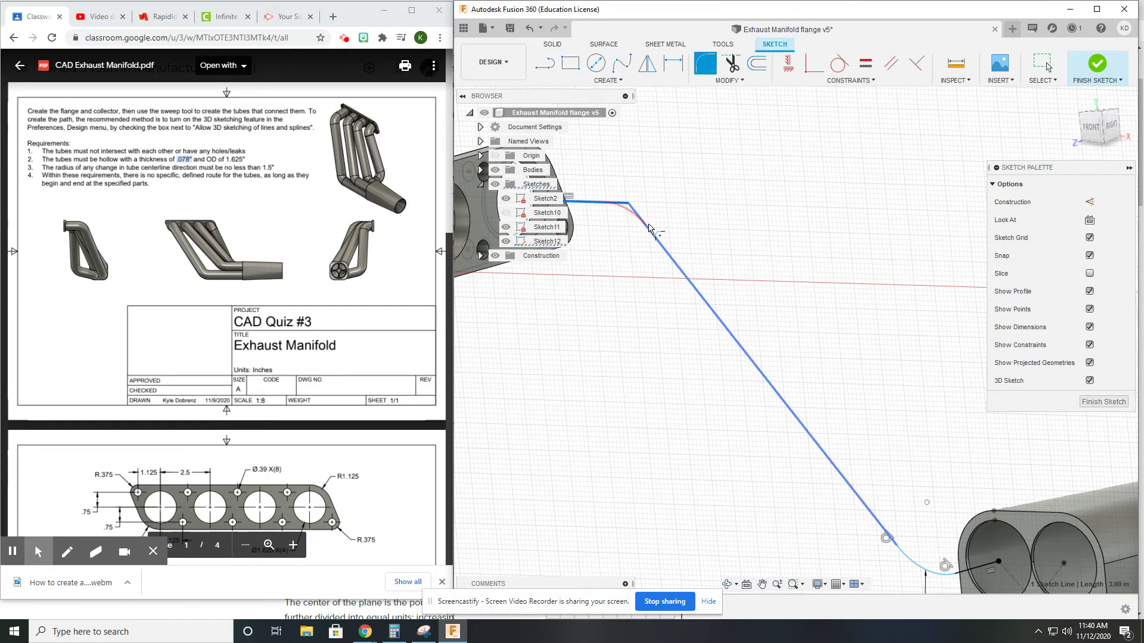
click(657, 232)
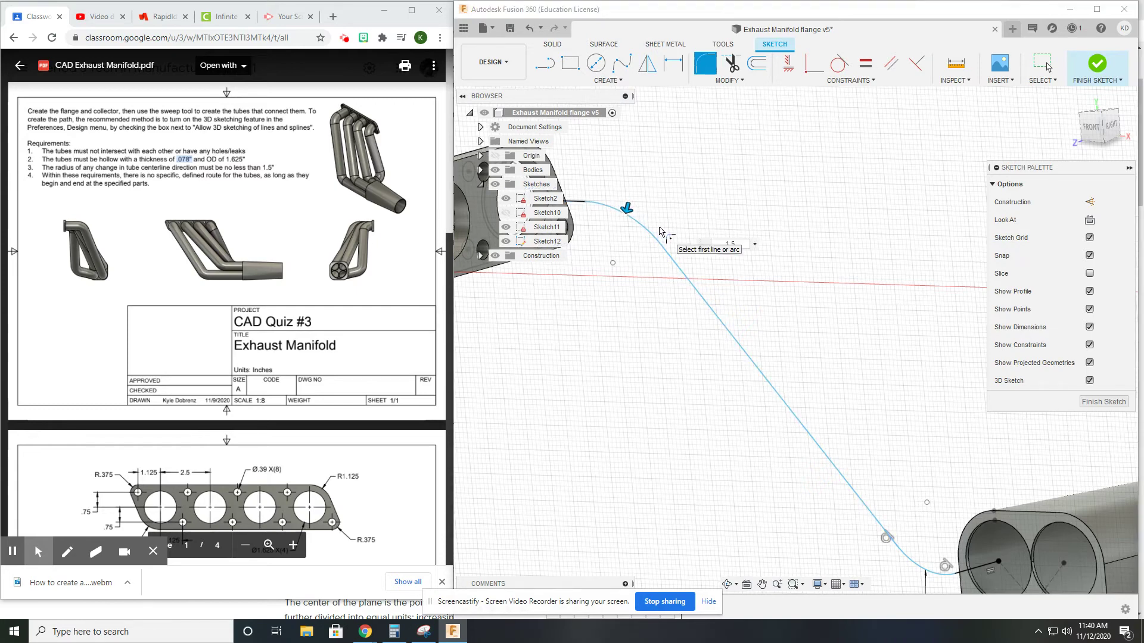
text(1.5)
key(Return)
scroll(684, 291, down, 3)
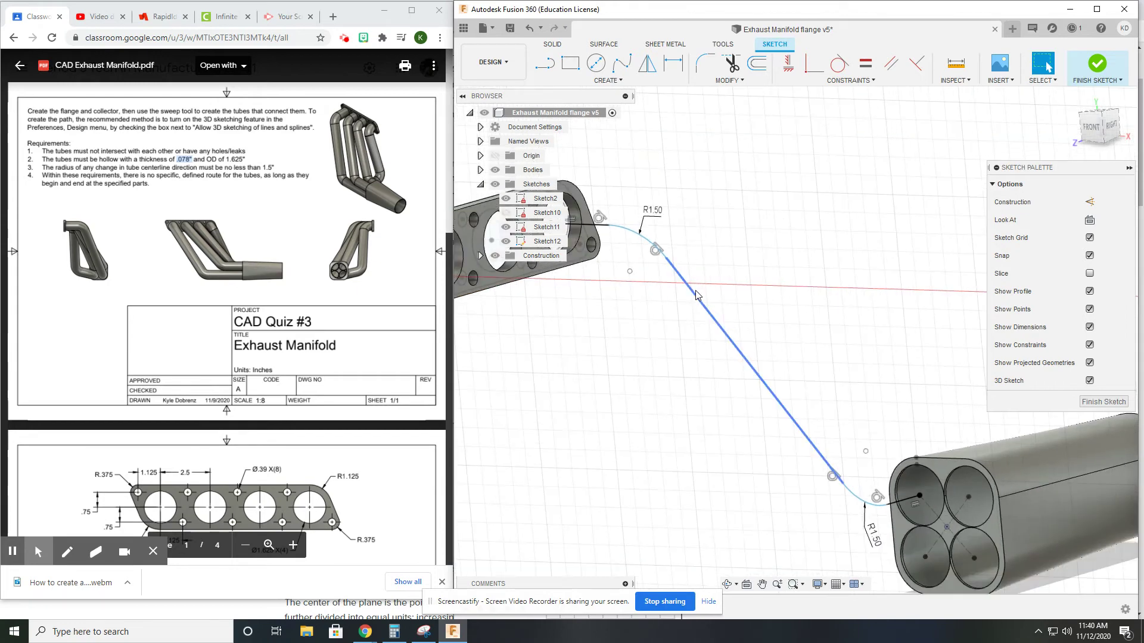
Select the slanted line of the filleted path and finish the sketch.
middle_drag(695, 291, 756, 239)
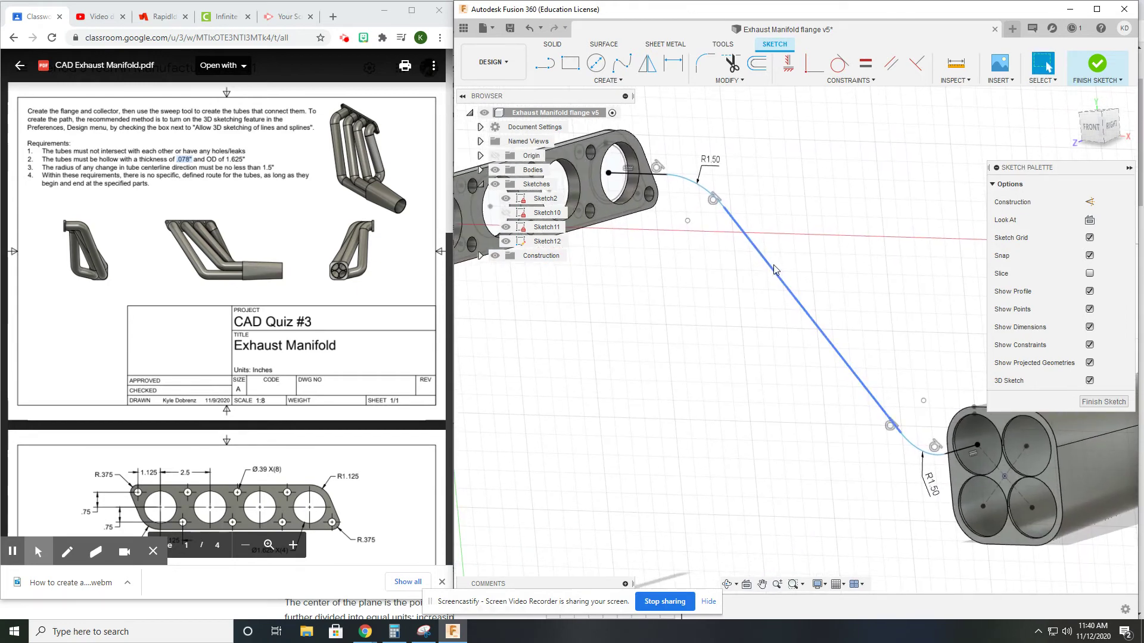
click(764, 264)
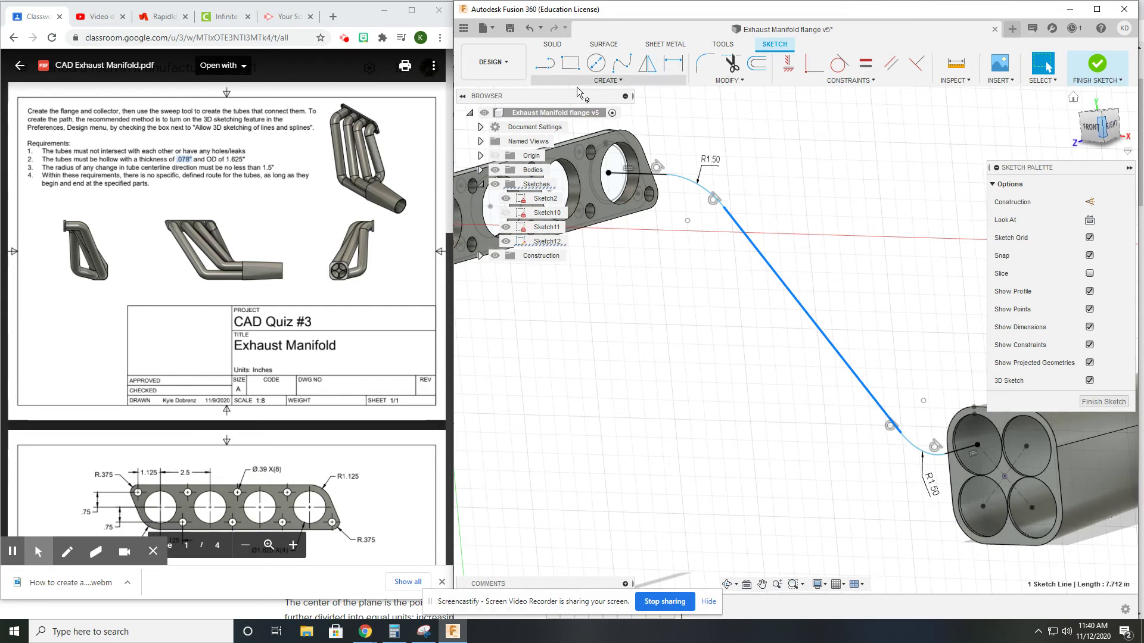
click(623, 80)
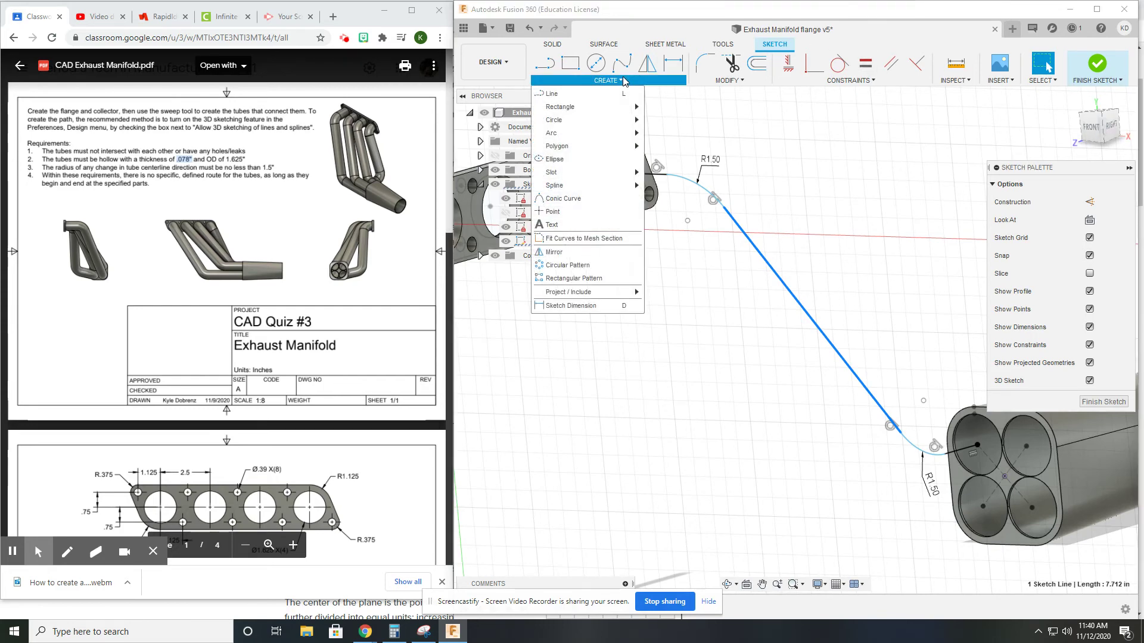
click(1096, 63)
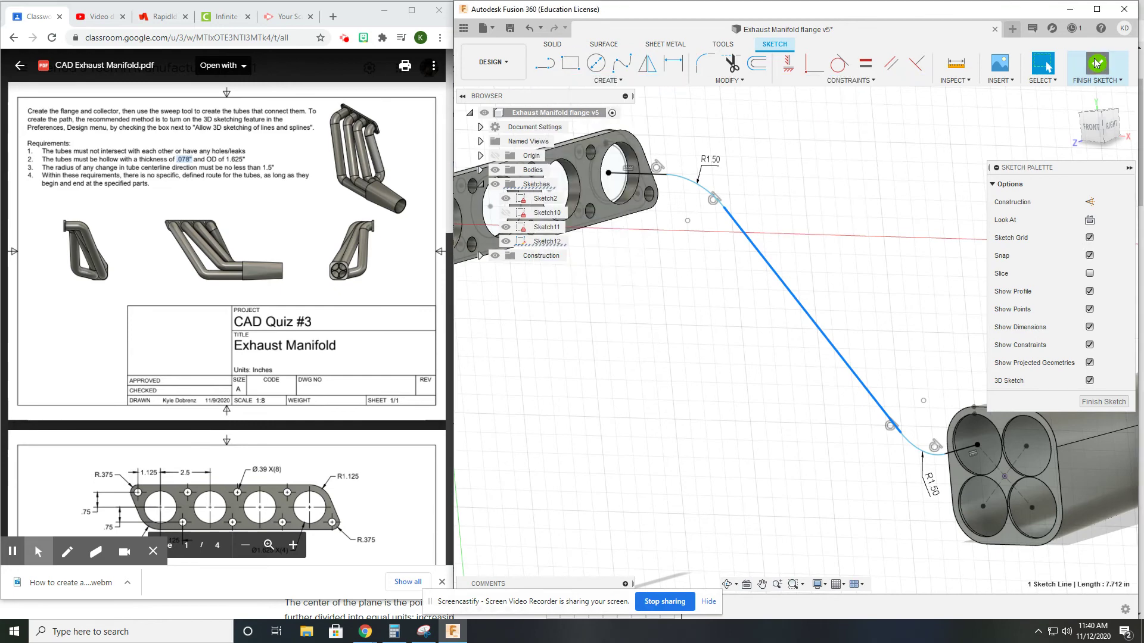
Start a Sweep along the filleted path, using the thin ring in the flange's rightmost port as the profile.
click(602, 80)
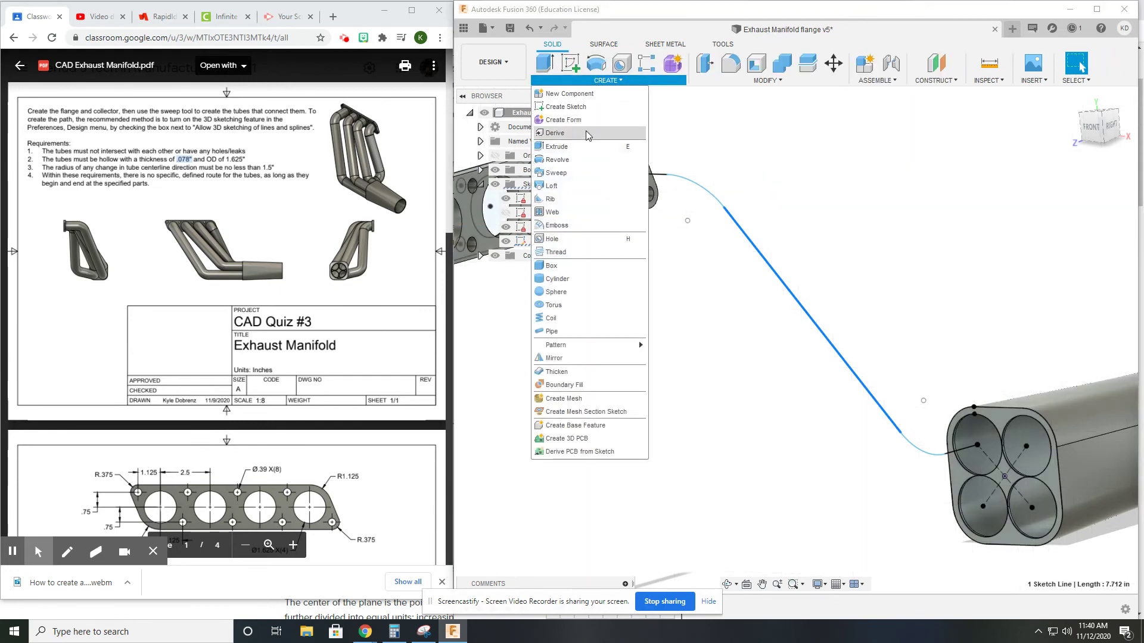
click(555, 173)
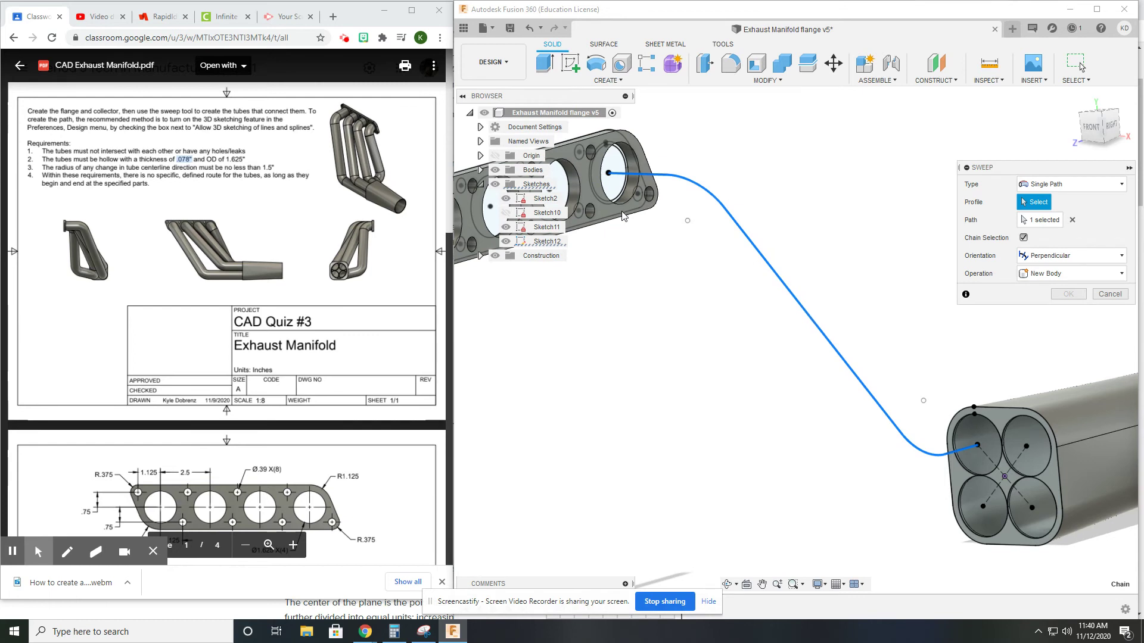
scroll(635, 171, up, 3)
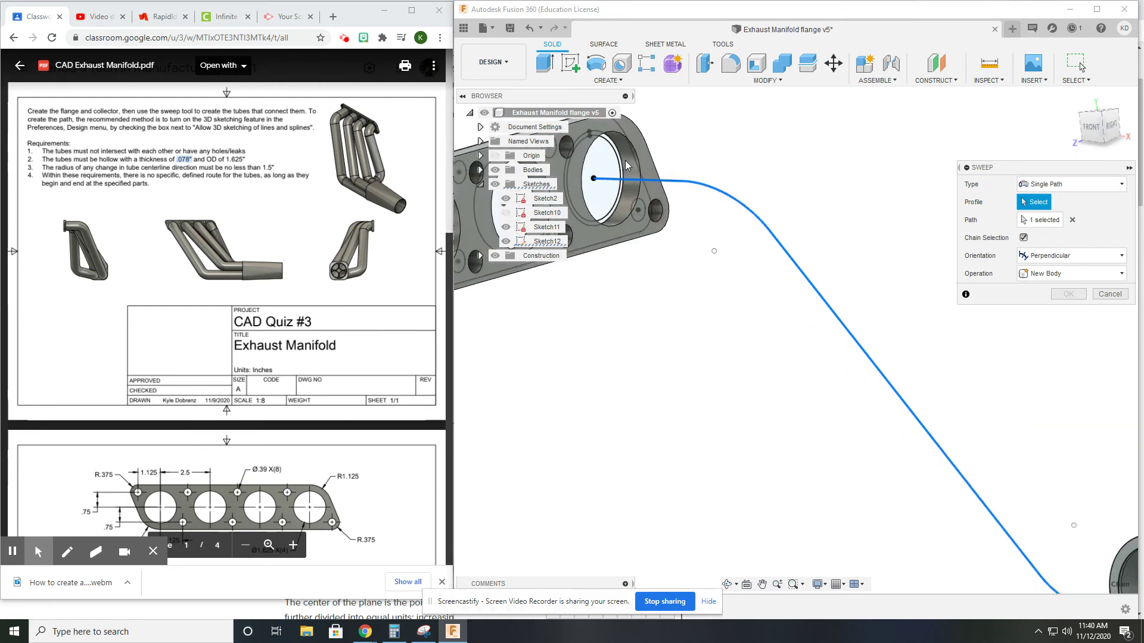
shift+middle_drag(662, 232, 629, 229)
click(617, 166)
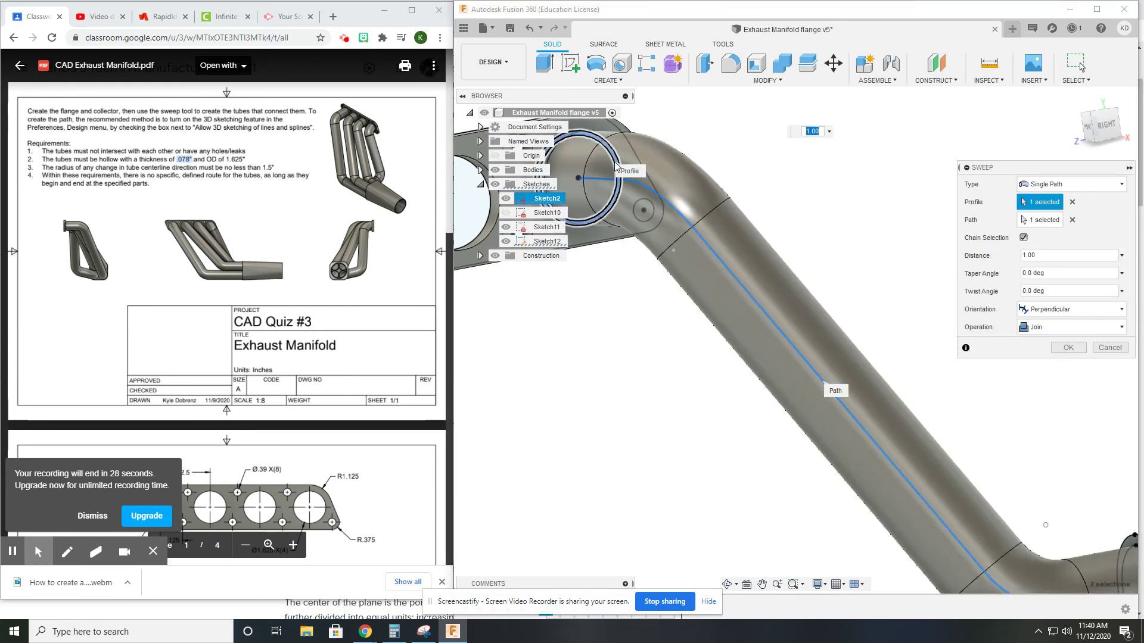
Clear and reselect the filleted chain as the sweep path, and complete the tube as a perpendicular single-path sweep with the Join operation.
click(1072, 220)
click(717, 258)
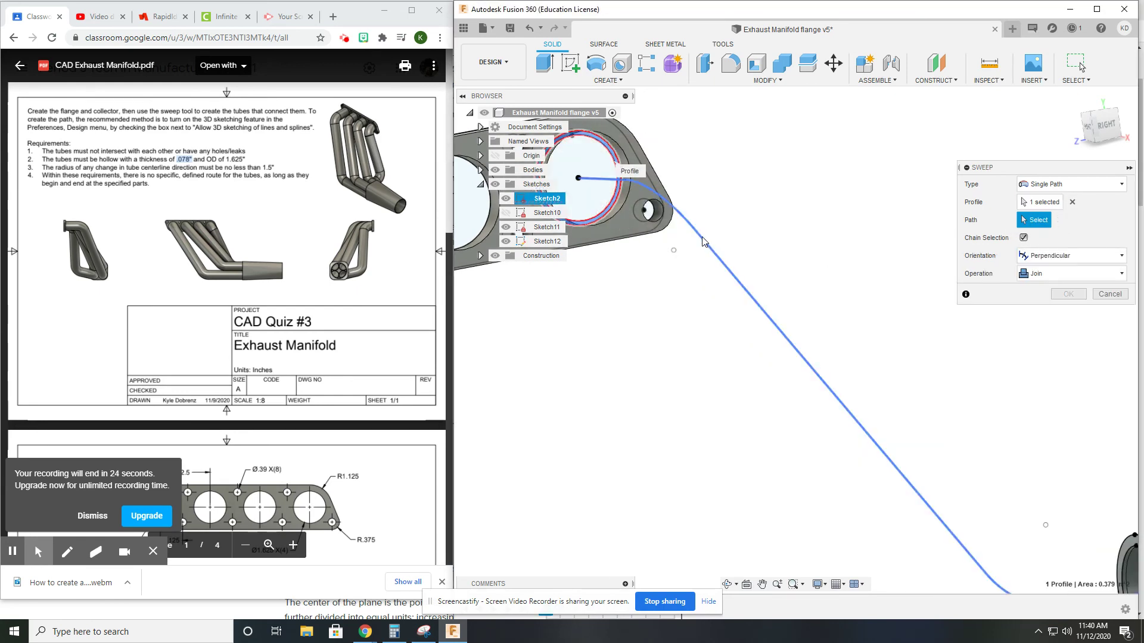
scroll(956, 429, down, 5)
shift+middle_drag(961, 429, 1099, 426)
middle_drag(998, 414, 757, 367)
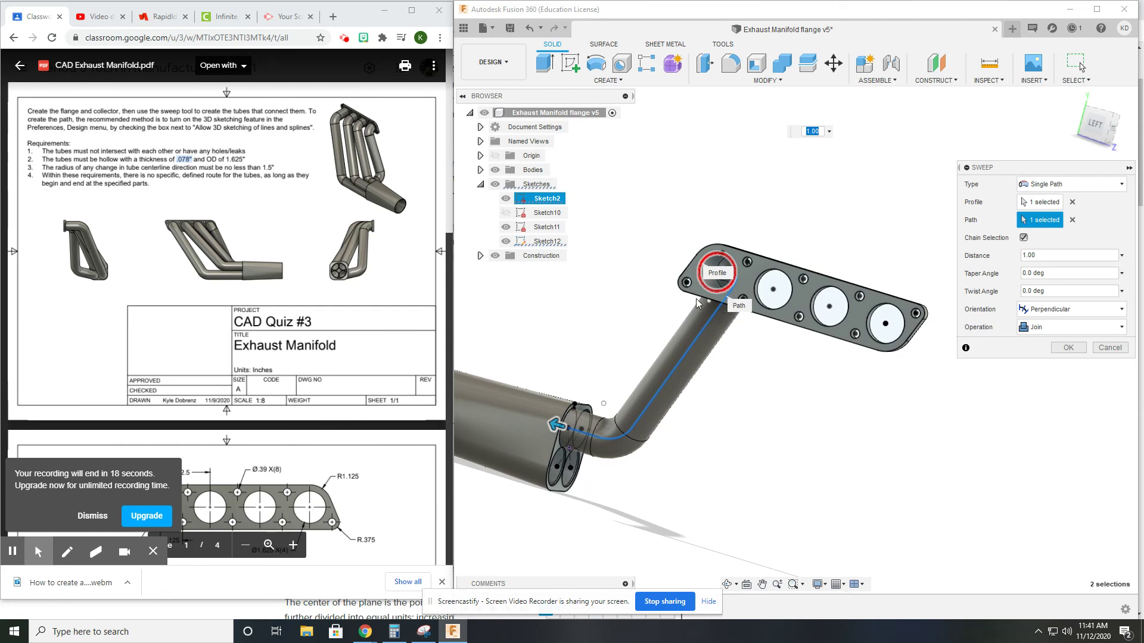
scroll(727, 287, up, 6)
key(Return)
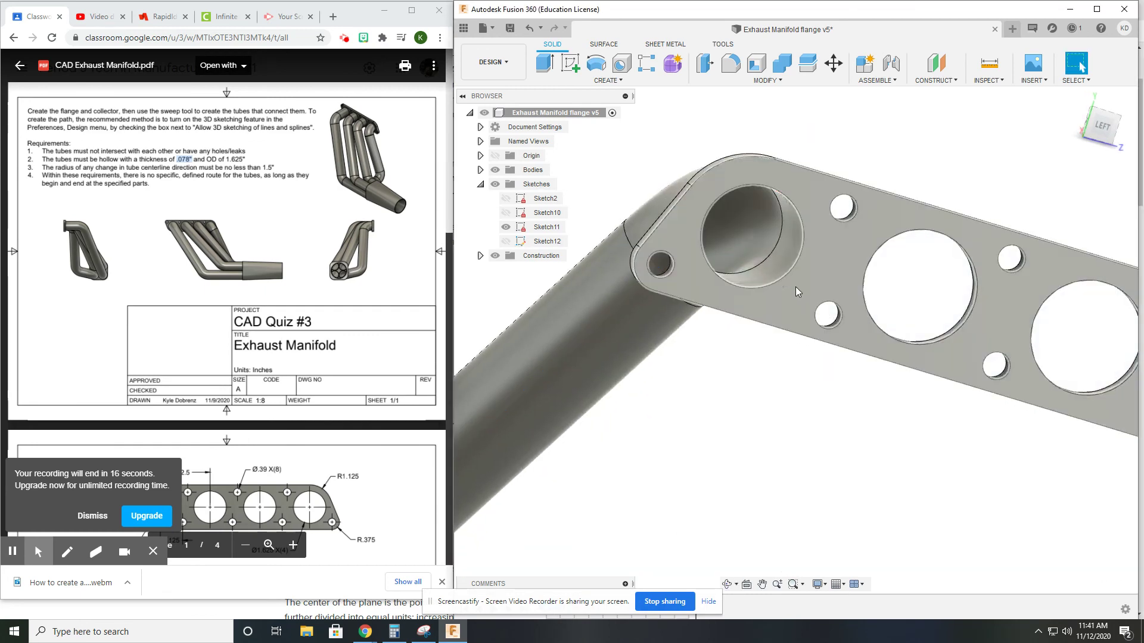
scroll(774, 283, down, 5)
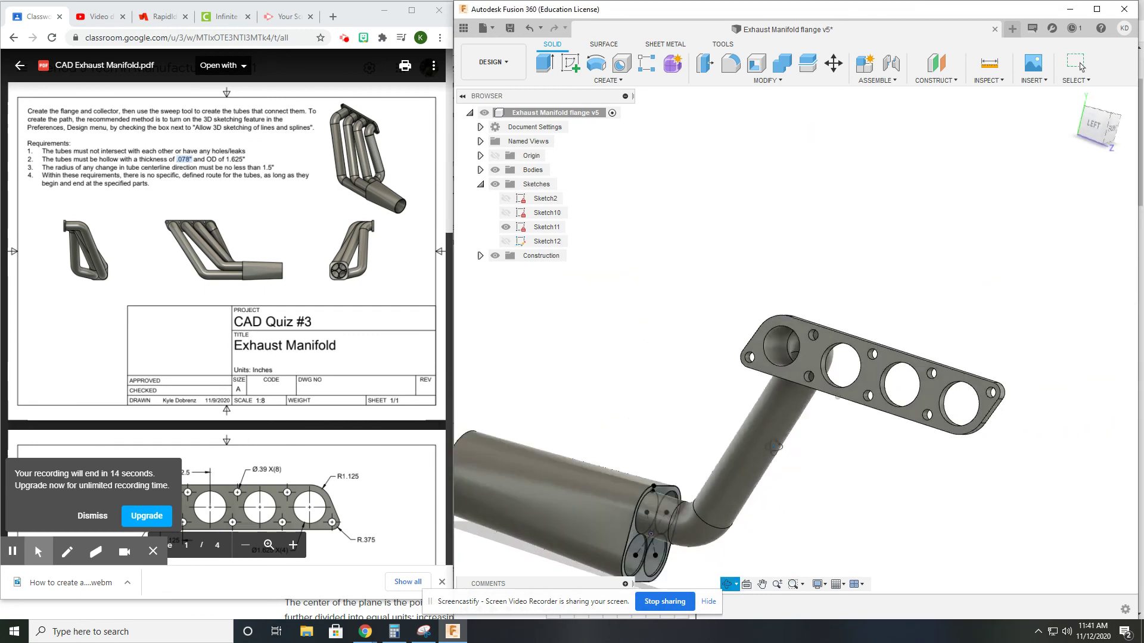
shift+middle_drag(774, 445, 784, 327)
middle_drag(1021, 477, 616, 161)
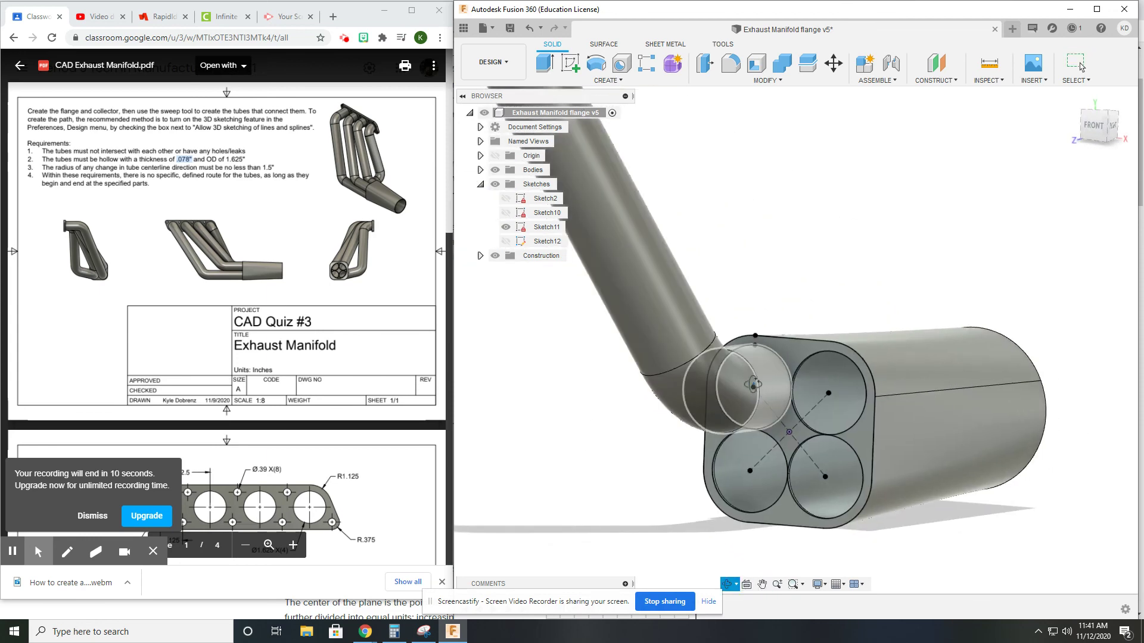